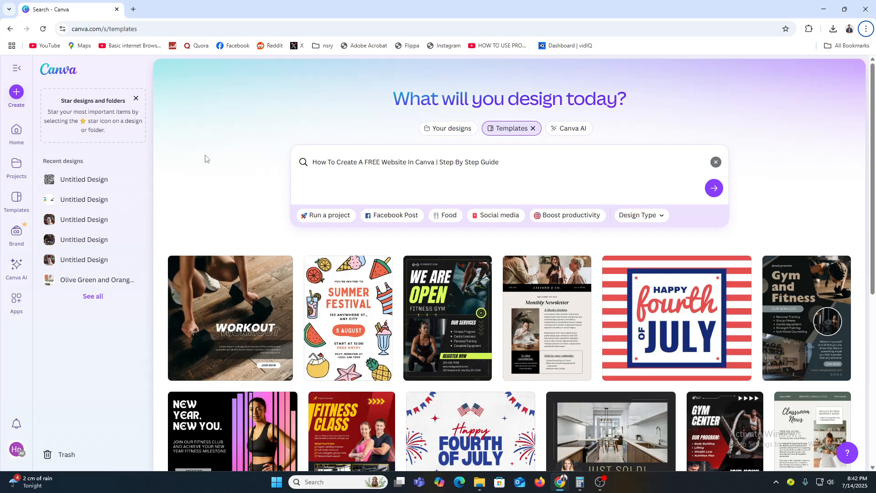
Go to the Canva home page and open canva.com in a new incognito window.
left_click(22, 135)
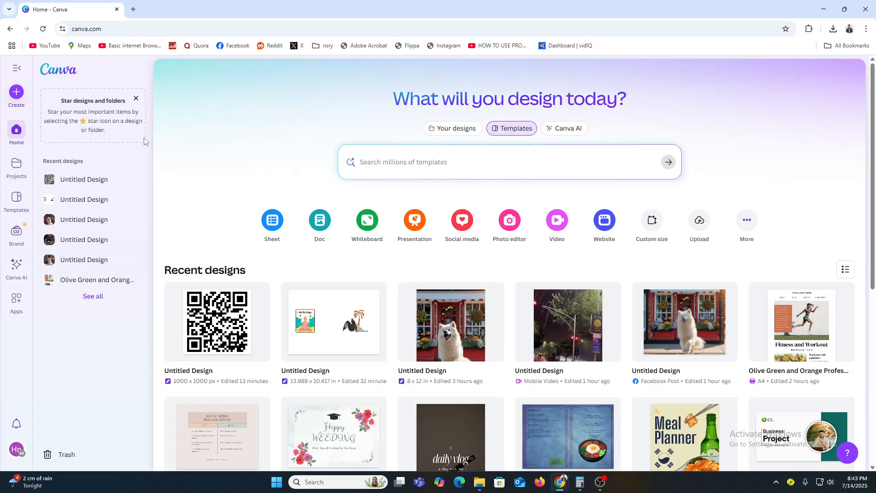
left_click(116, 29)
key("ctrl+c")
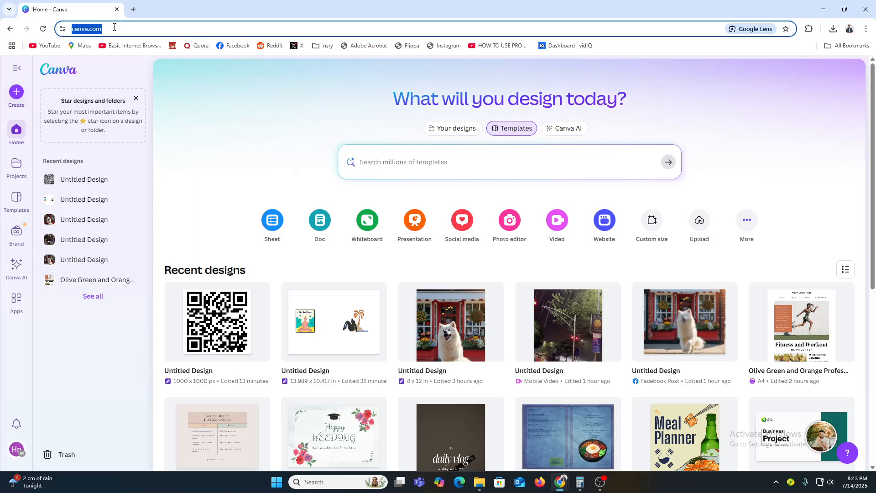
left_click(866, 28)
left_click(806, 71)
key("ctrl+v")
key("Return")
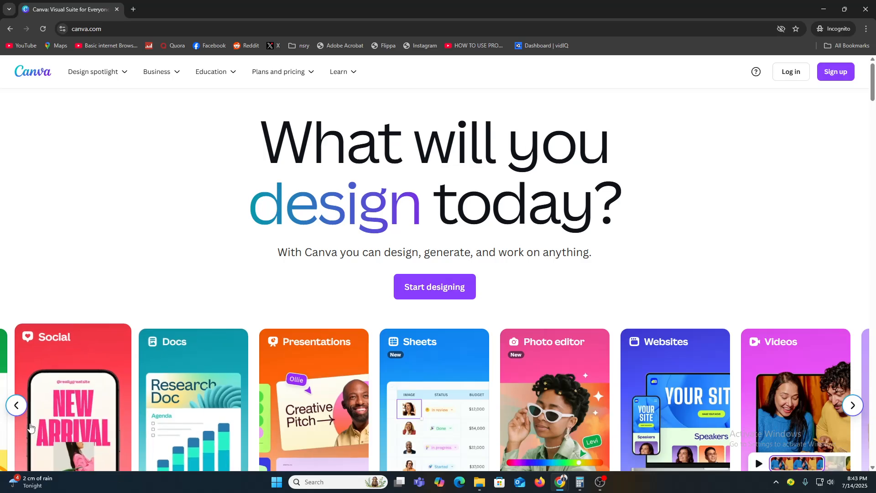
Examine the Websites category and its login and sign-up options, then close the dialog and return to the signed-in Canva window.
scroll(127, 260, "down", 4)
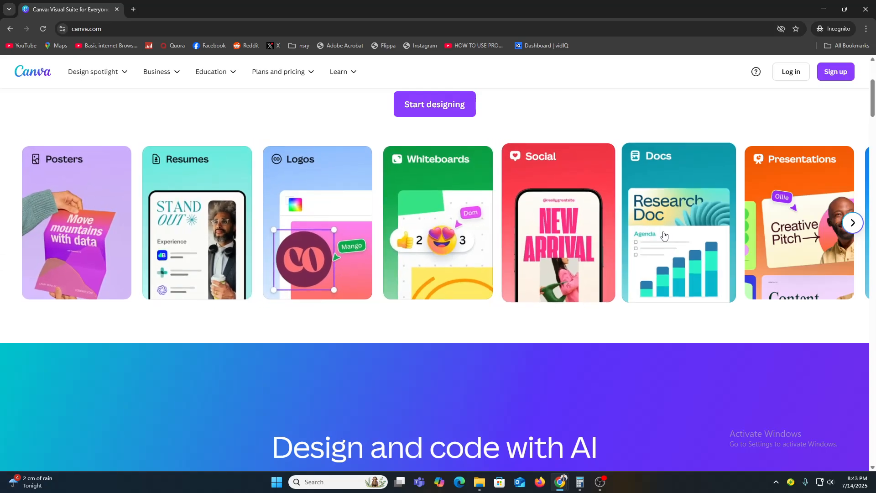
left_click(852, 224)
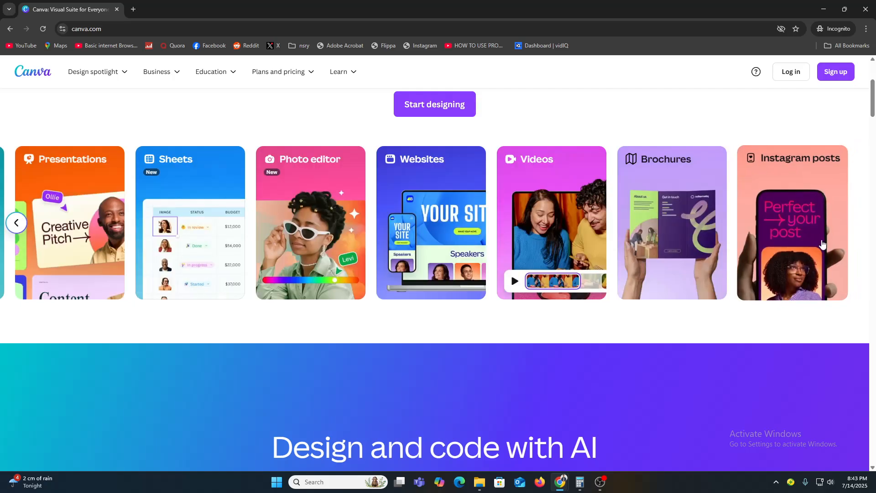
left_click(431, 222)
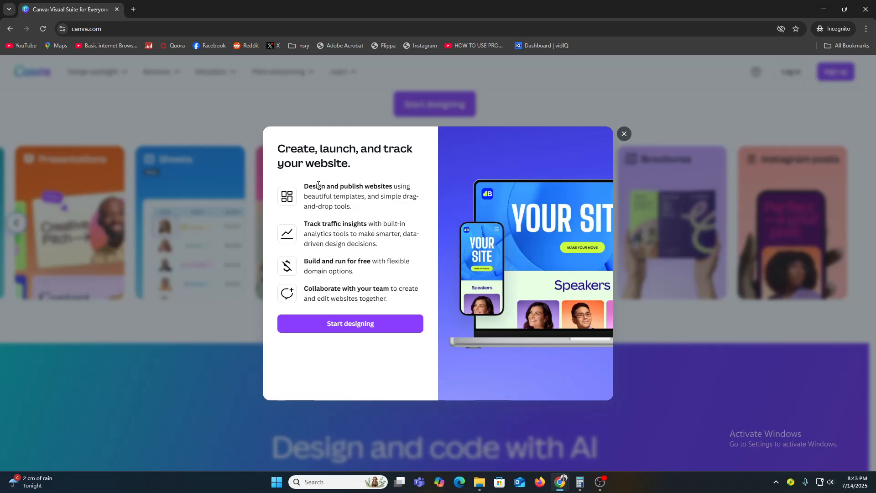
left_click(320, 324)
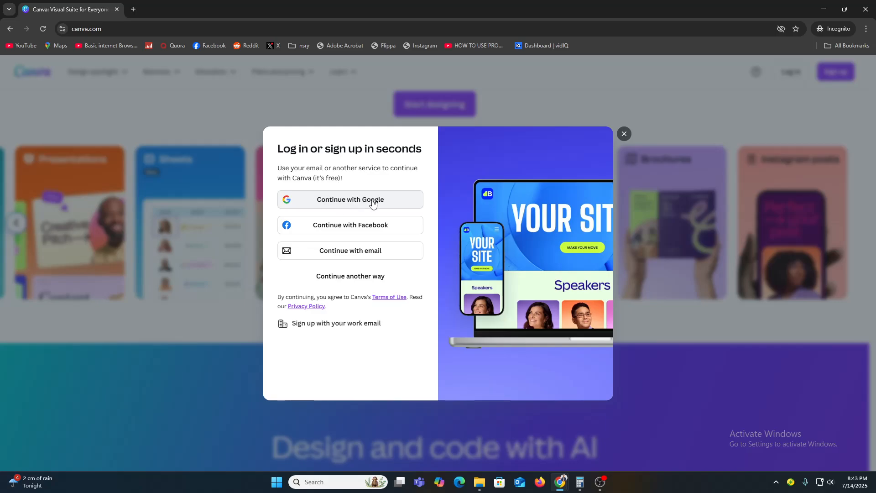
left_click(625, 134)
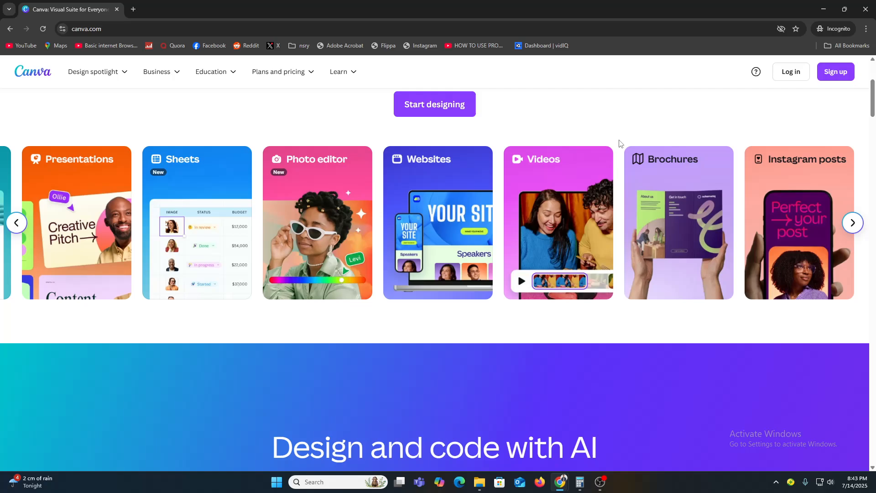
left_click(824, 9)
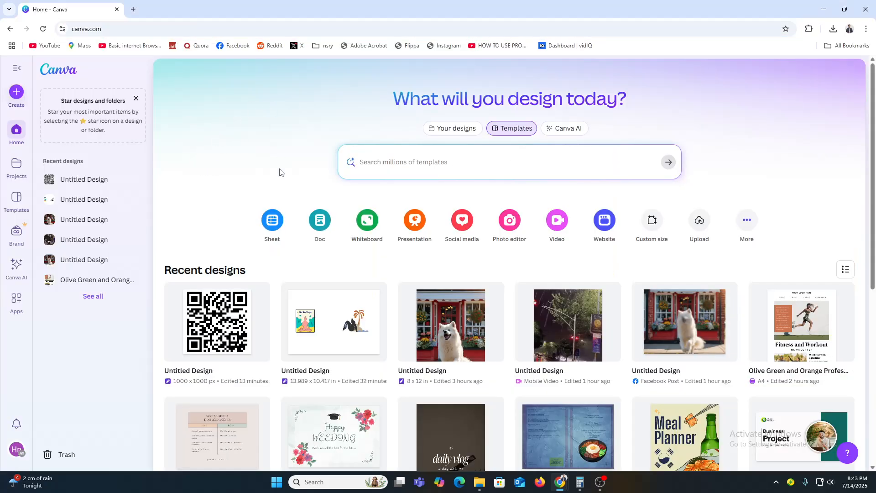
Create a new website design and apply the "Let's Get You on the Road" section of the red, black and white automotive template.
scroll(280, 172, "down", 5)
scroll(279, 172, "up", 5)
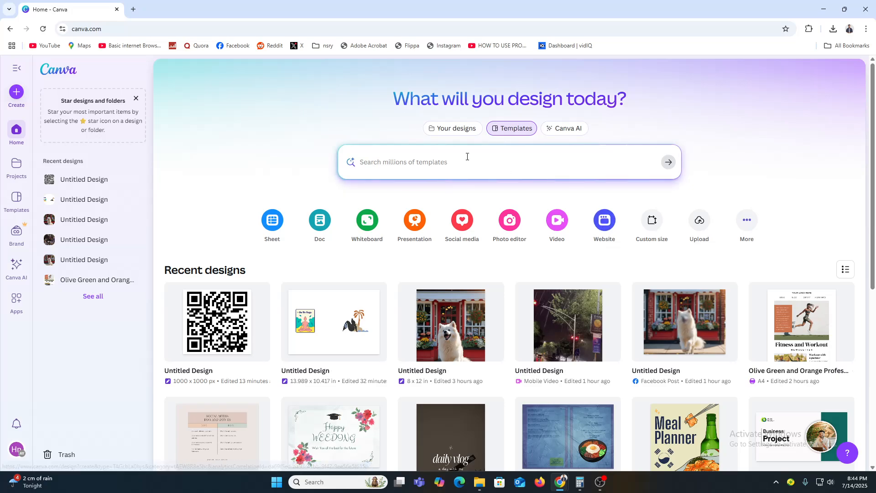
left_click(603, 223)
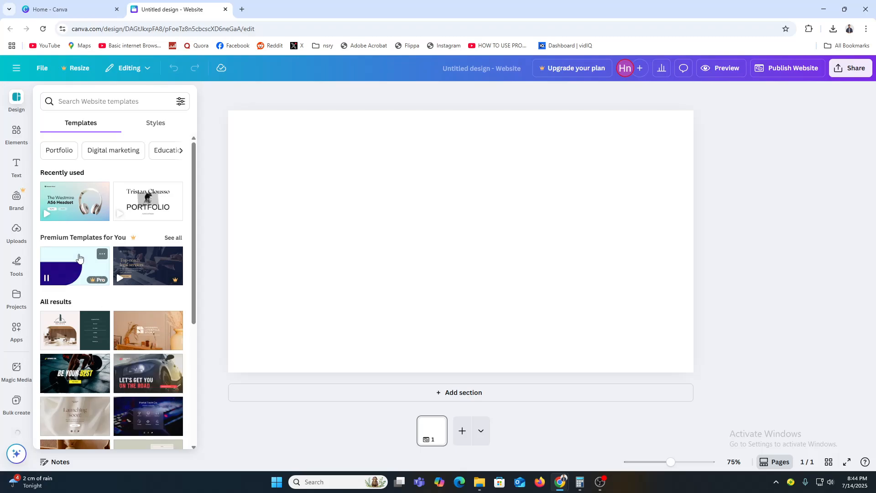
scroll(99, 372, "down", 2)
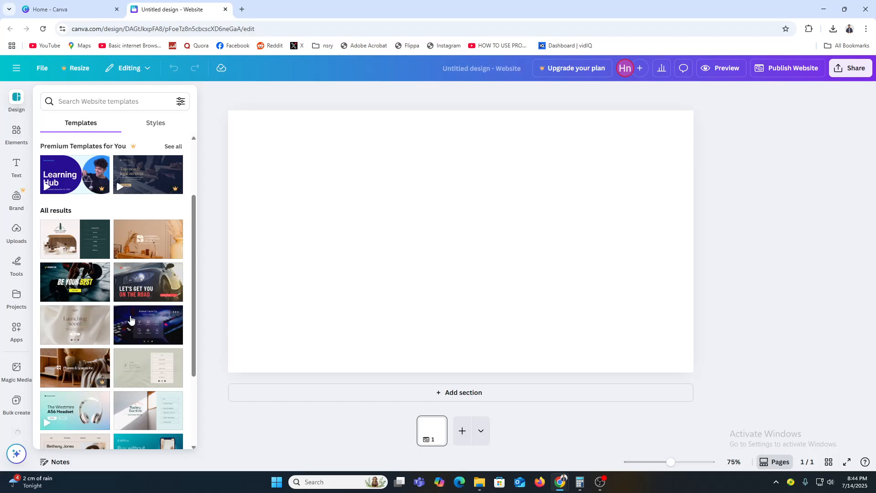
left_click(143, 282)
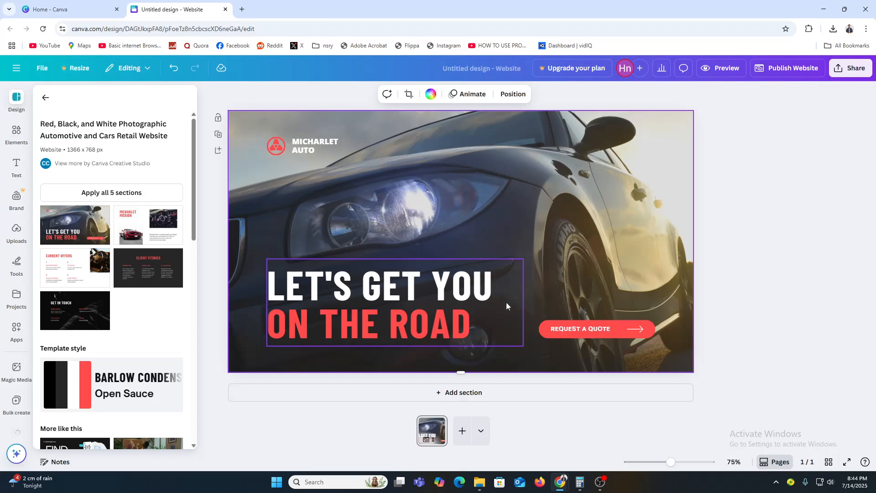
left_click(430, 433)
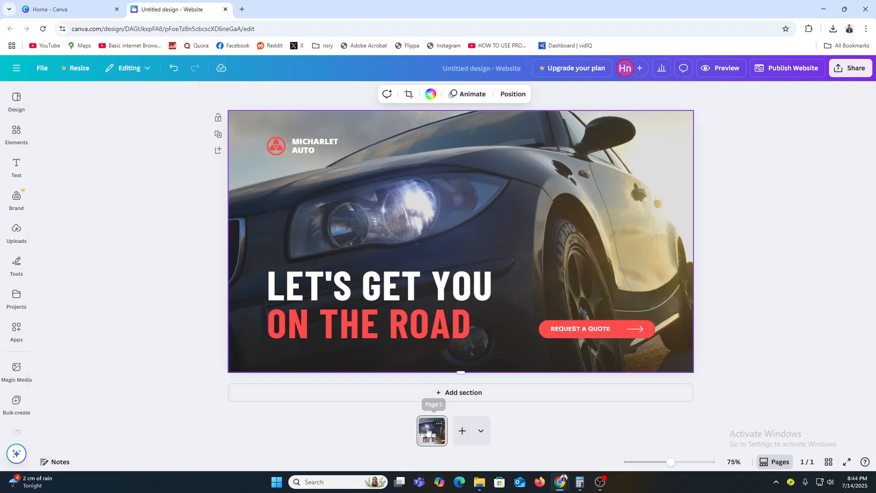
Add a second section below the hero and fill it with the template's "Micharlet Mission" layout.
left_click(400, 392)
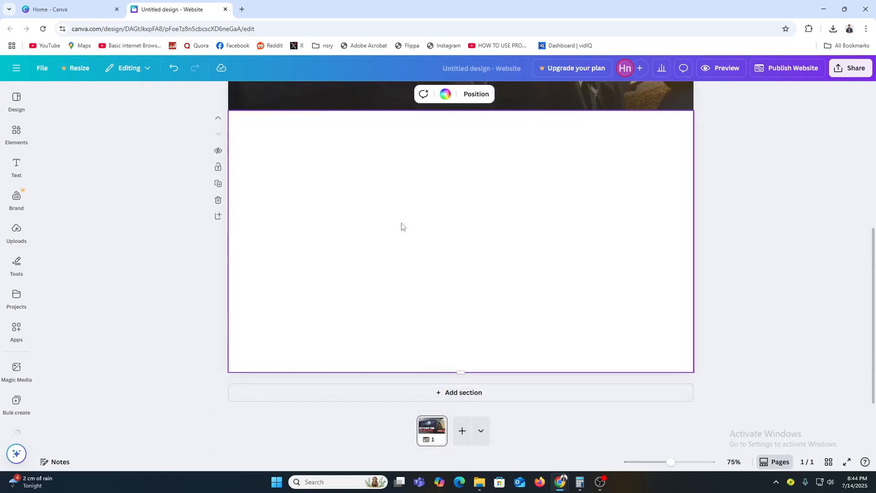
left_click(17, 100)
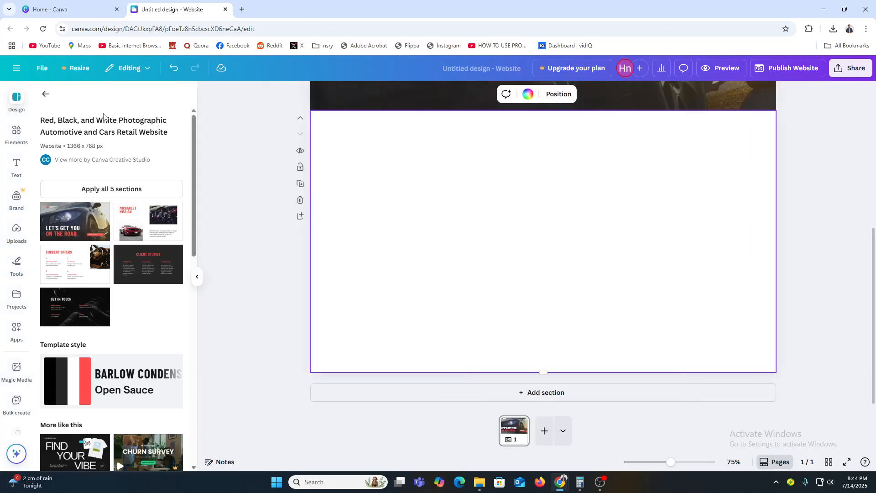
left_click_drag(141, 241, 429, 223)
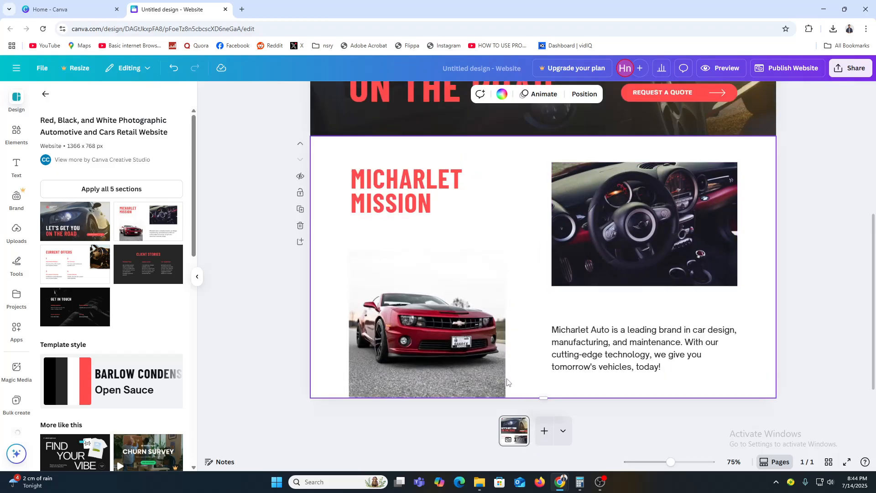
left_click(813, 306)
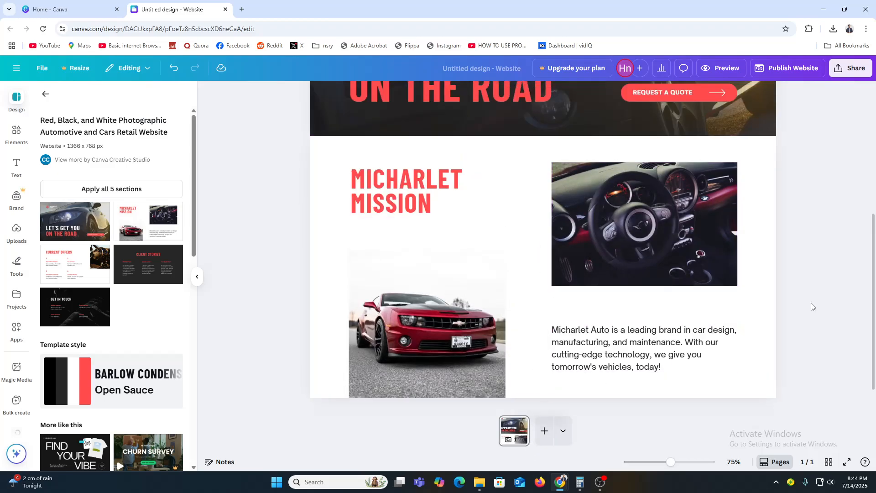
Add a third section and fill it with the template's "Current Offers" layout.
left_click(541, 392)
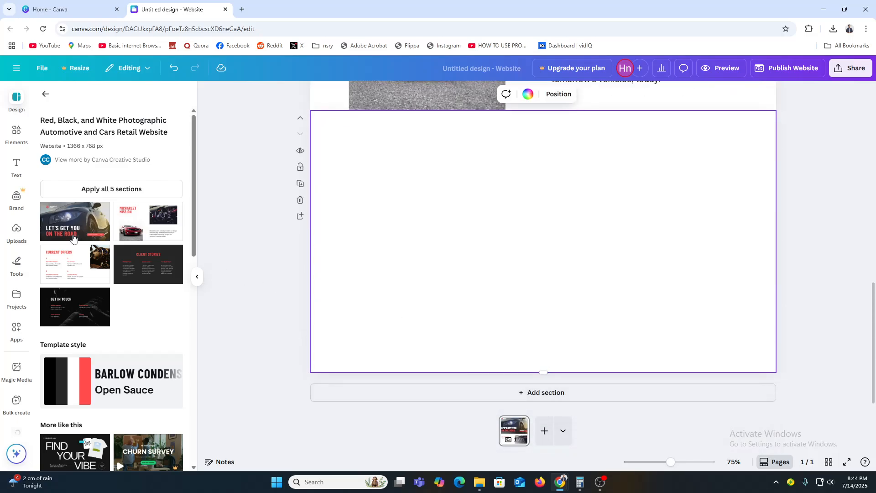
left_click(73, 263)
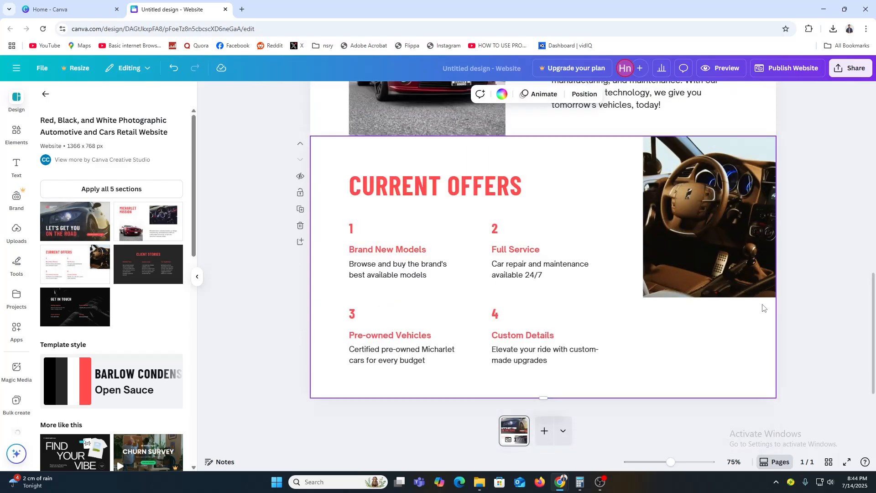
scroll(822, 329, "up", 10)
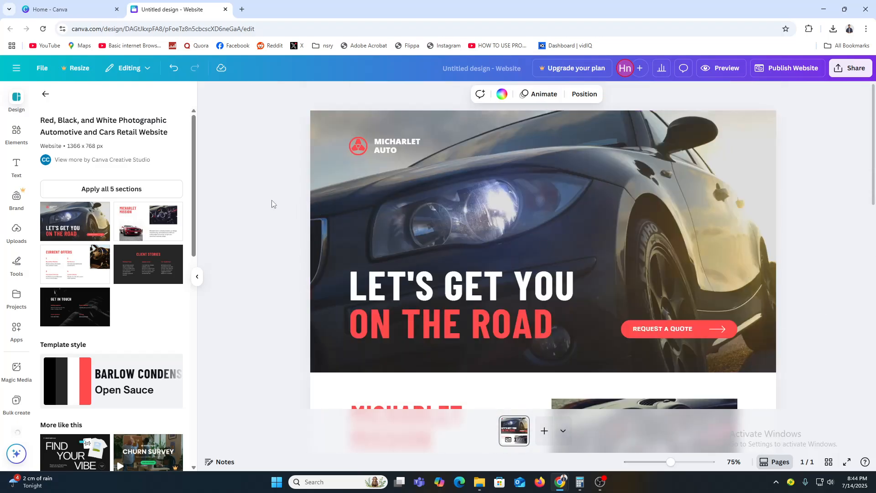
scroll(272, 203, "down", 10)
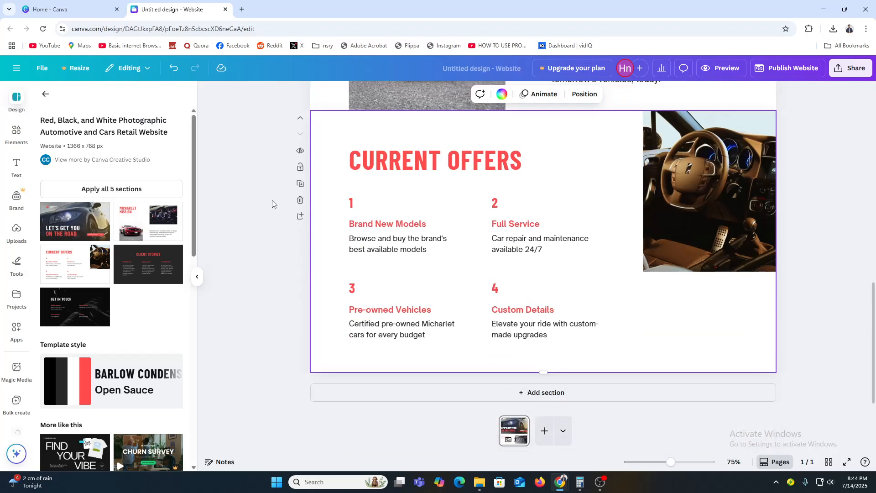
Add two more sections at the end of the page using the template's "Client Stories" and "Get in Touch" layouts.
left_click(407, 394)
left_click(145, 270)
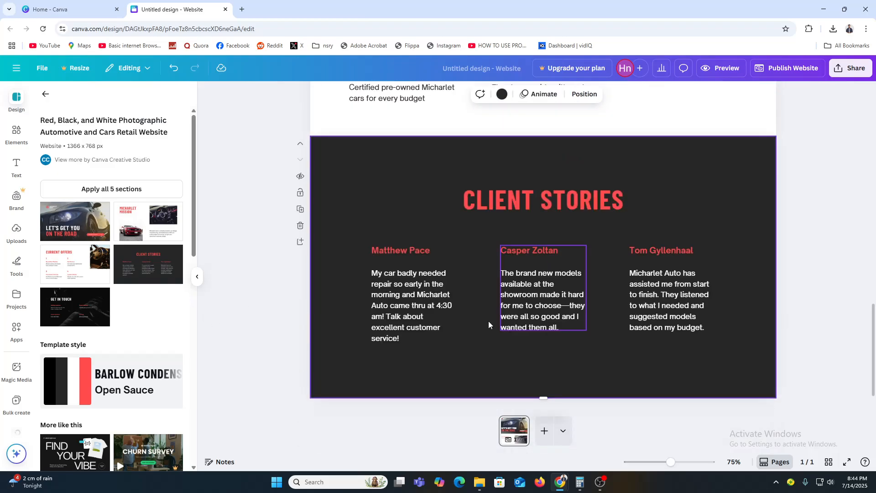
left_click(447, 402)
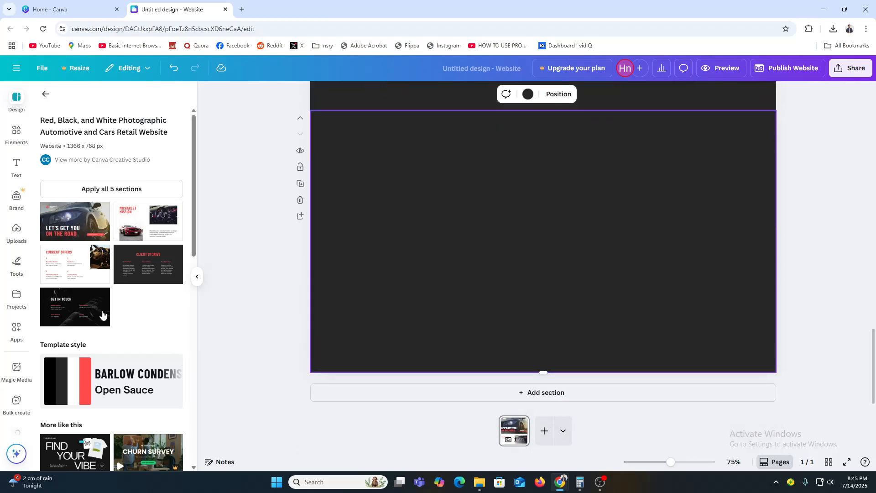
left_click(72, 306)
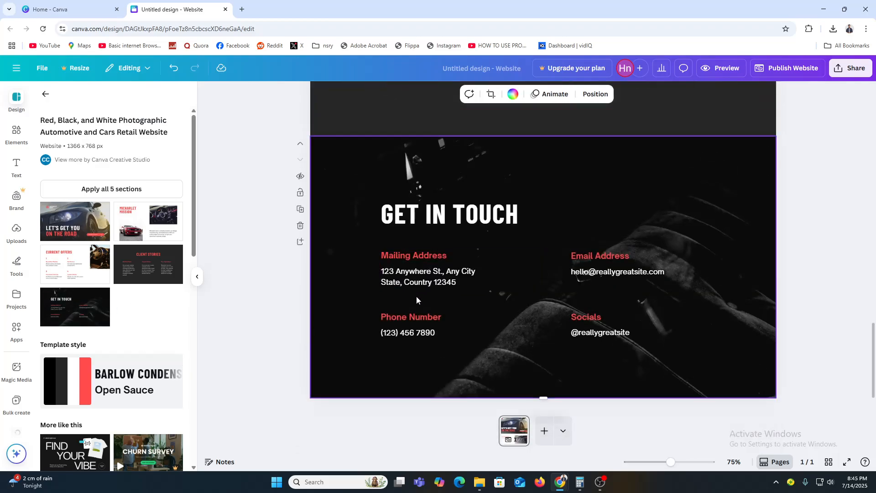
scroll(817, 313, "up", 5)
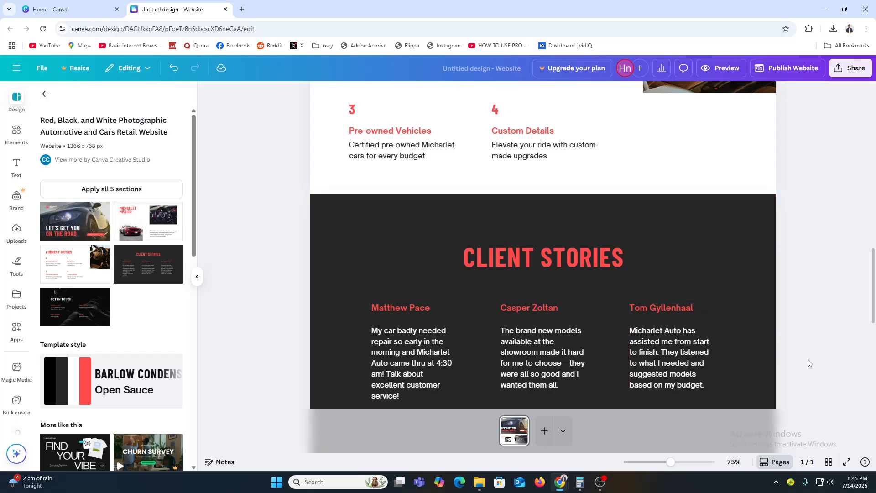
scroll(808, 360, "up", 15)
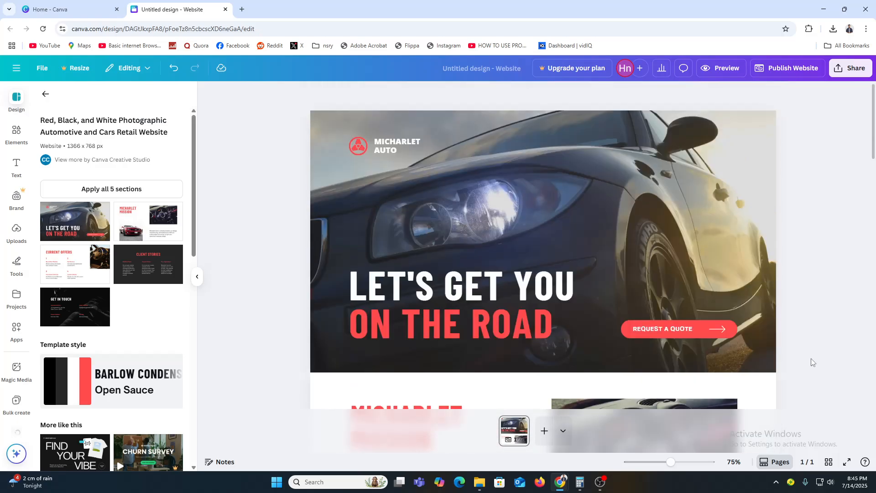
Replace the logo text in the hero section with MAHIN AUTO on two lines.
left_click(389, 141)
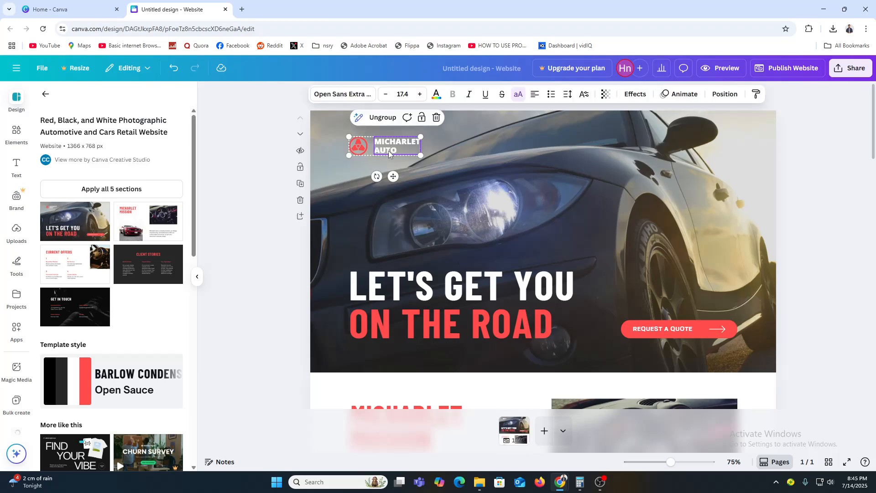
double_click(389, 152)
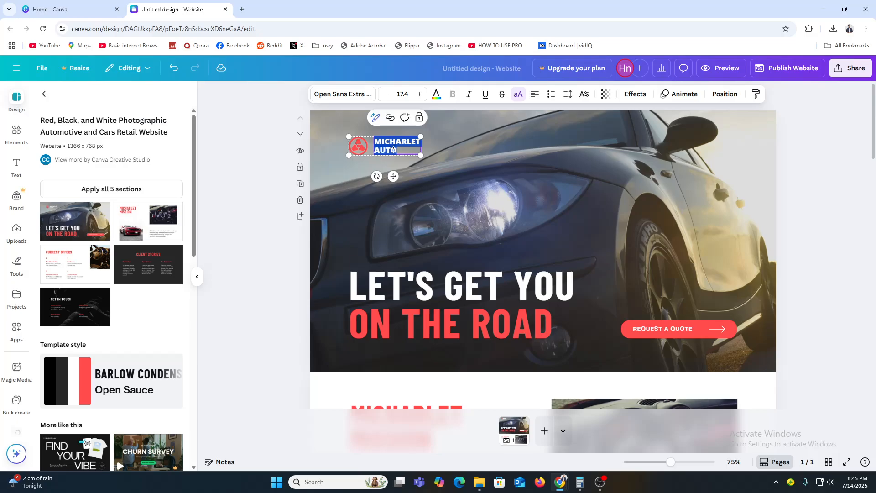
type("MAH")
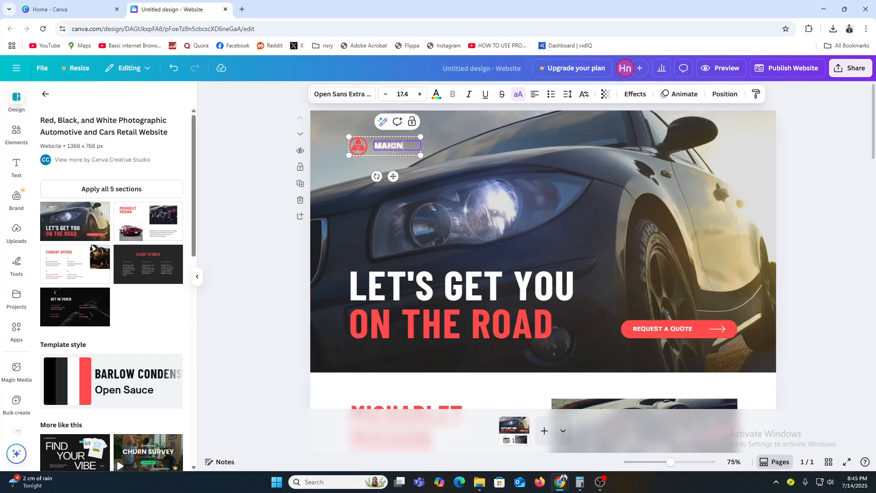
type("IN")
key("Return")
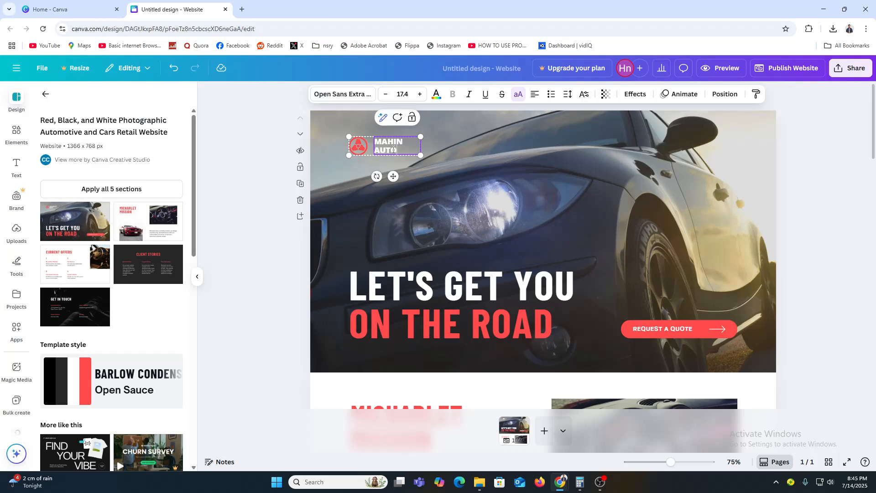
type("AUTO")
left_click(278, 164)
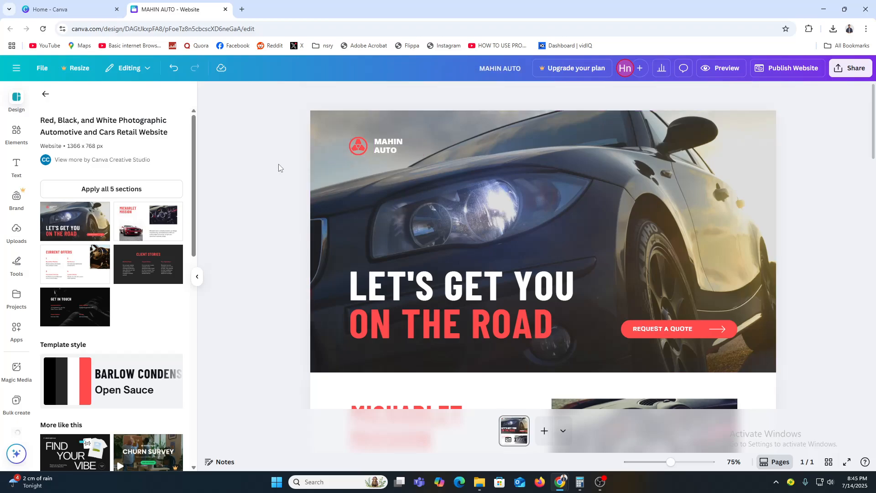
Review the hero headline, quote button and remaining sections down to the Get in Touch contact details for editable content.
left_click(491, 303)
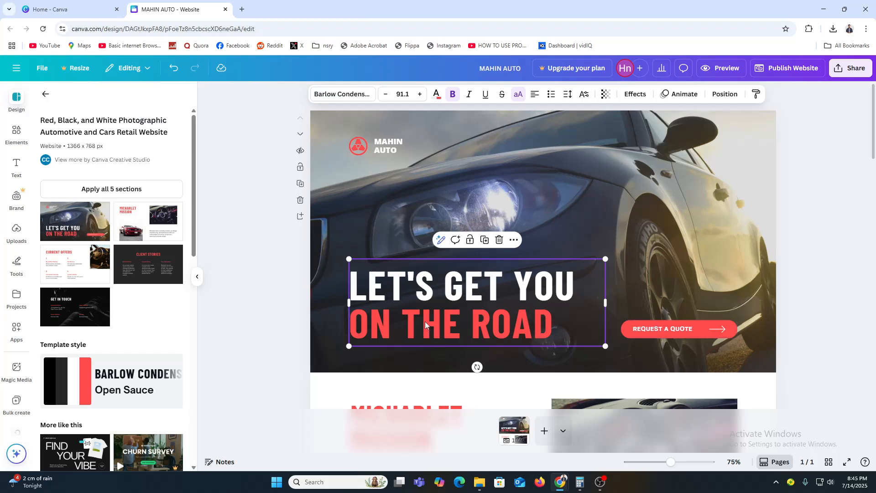
left_click(691, 330)
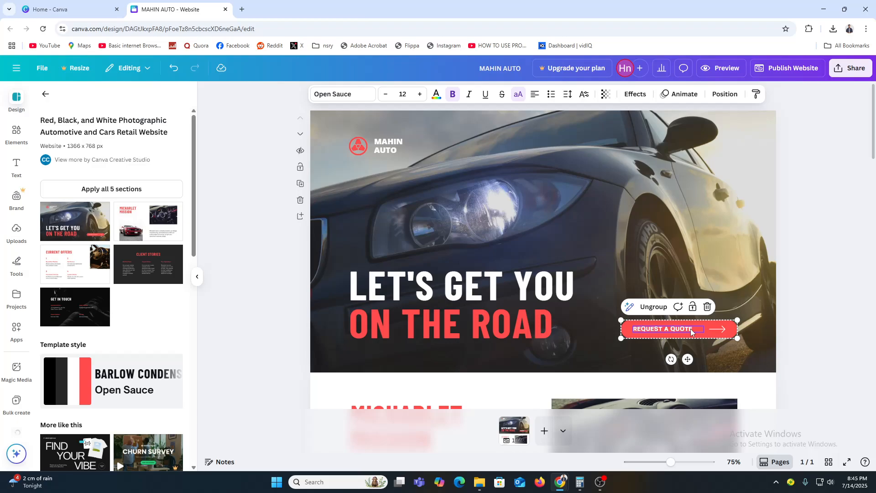
left_click(715, 329)
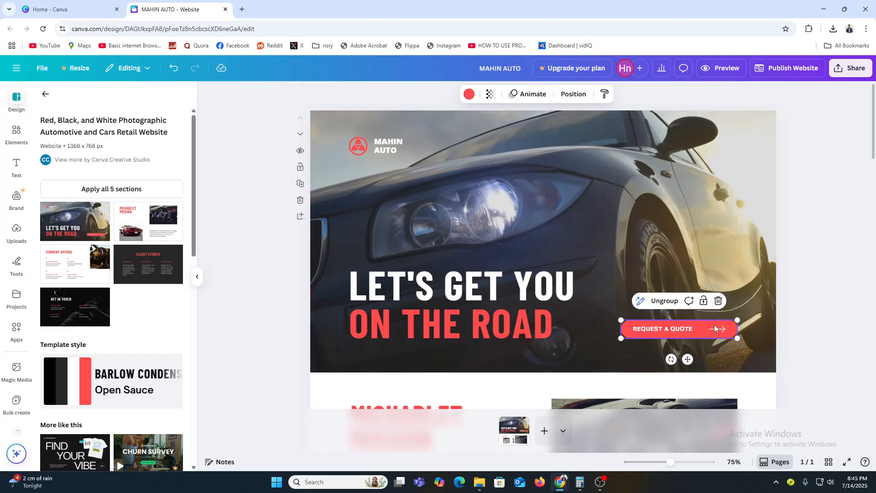
left_click(793, 309)
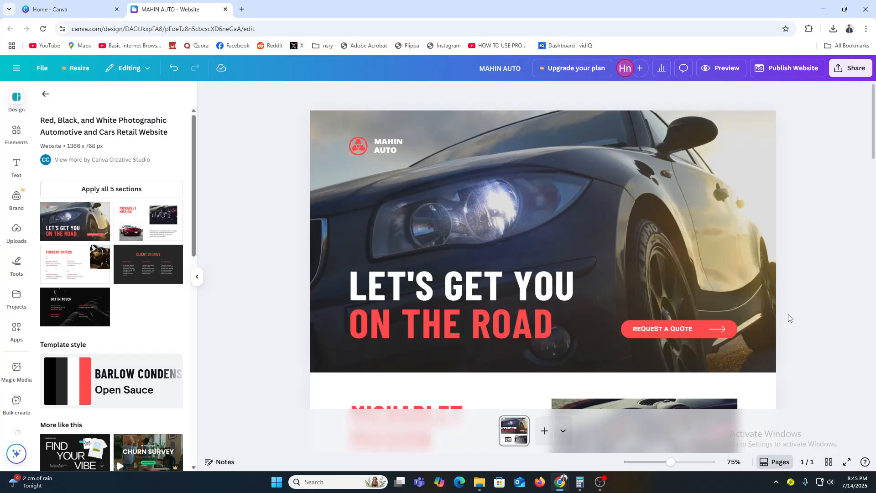
scroll(790, 317, "down", 5)
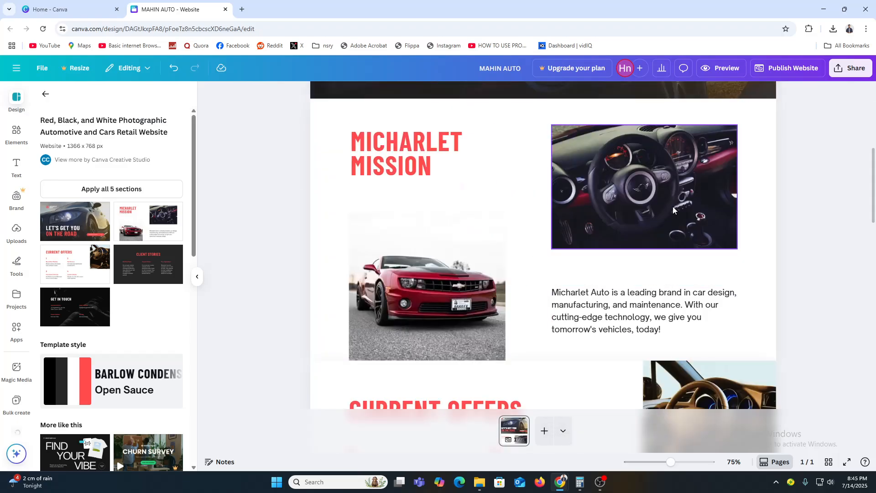
left_click(451, 310)
scroll(282, 290, "down", 5)
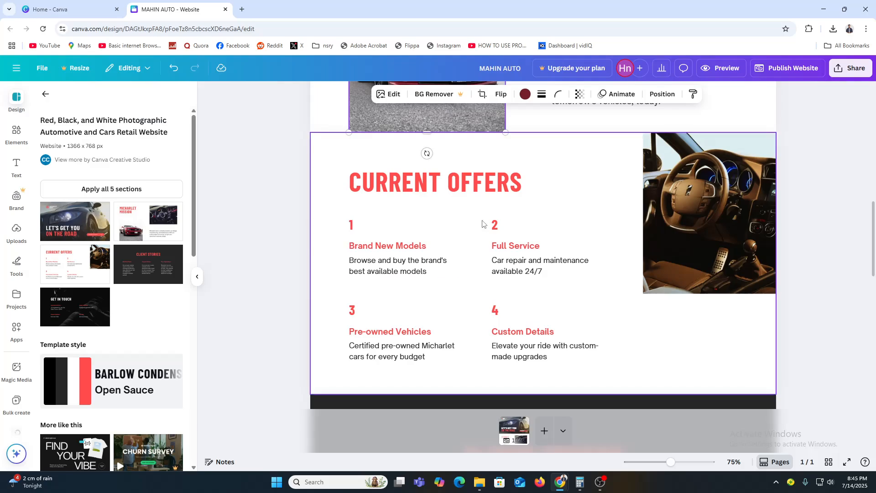
scroll(827, 294, "down", 5)
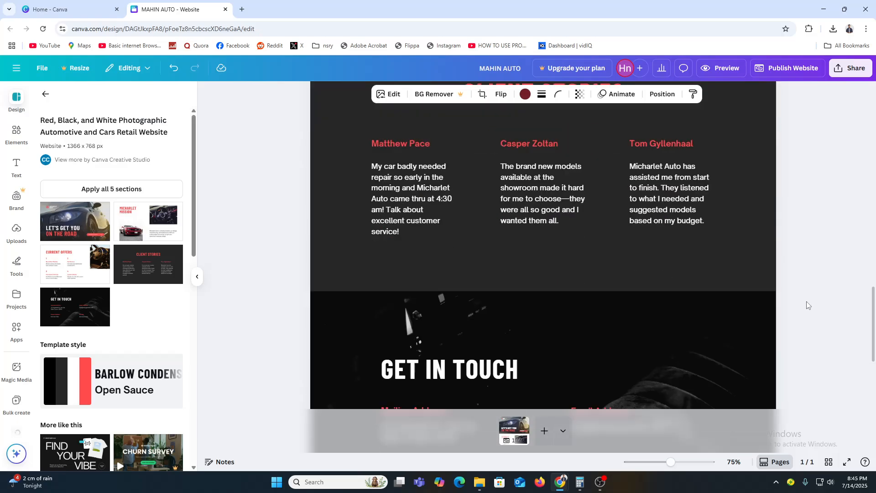
scroll(805, 303, "down", 3)
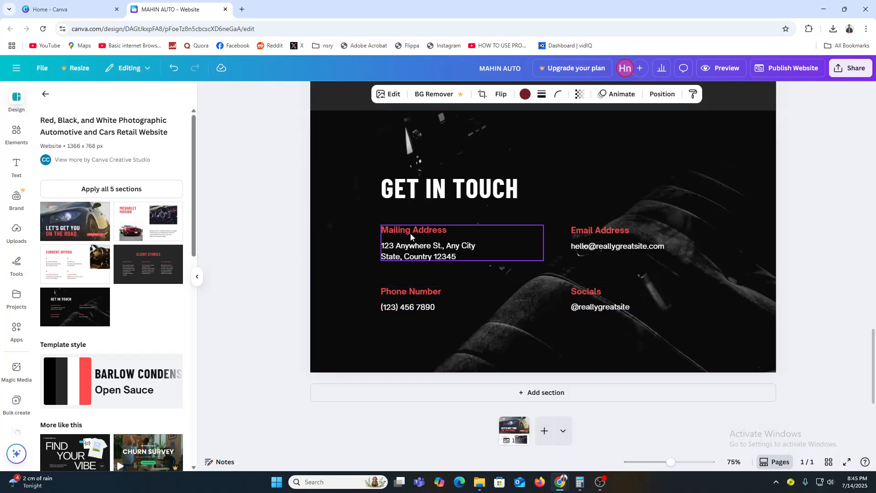
left_click(425, 251)
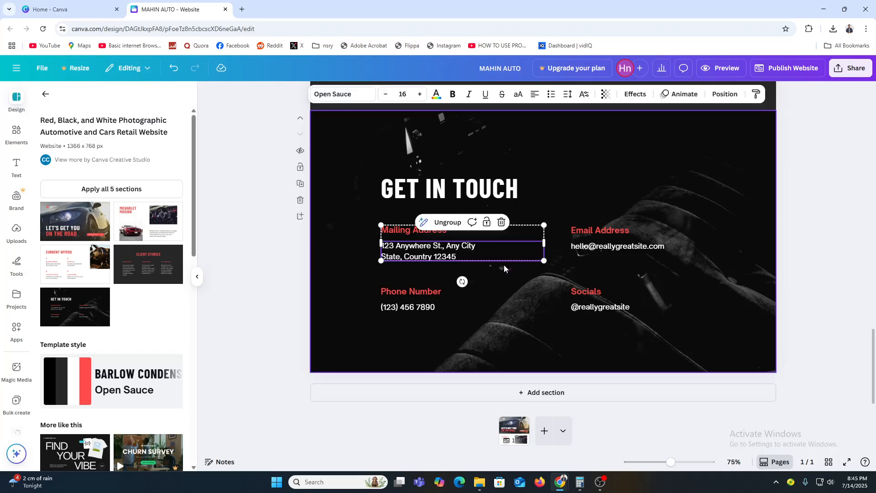
Replace the placeholder text under Email Address in the Get in Touch section with the business's contact e-mail.
left_click(614, 250)
left_click(613, 251)
left_click(617, 250)
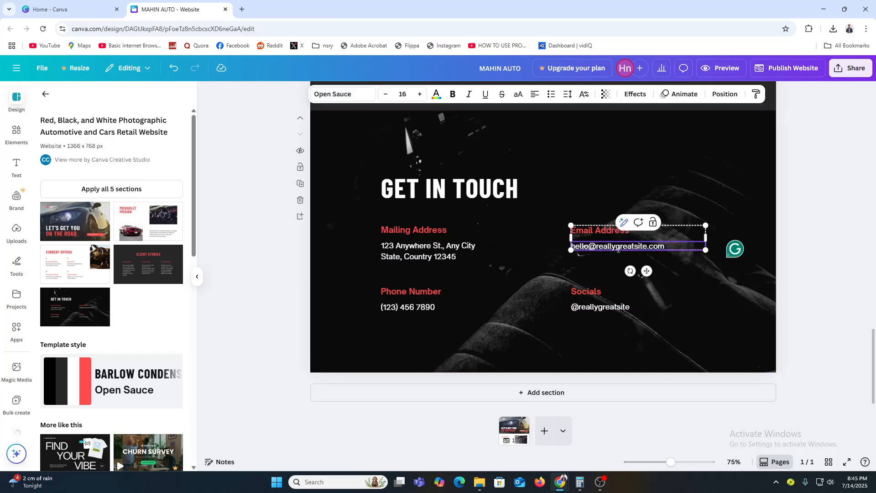
key("ctrl+a")
type("he")
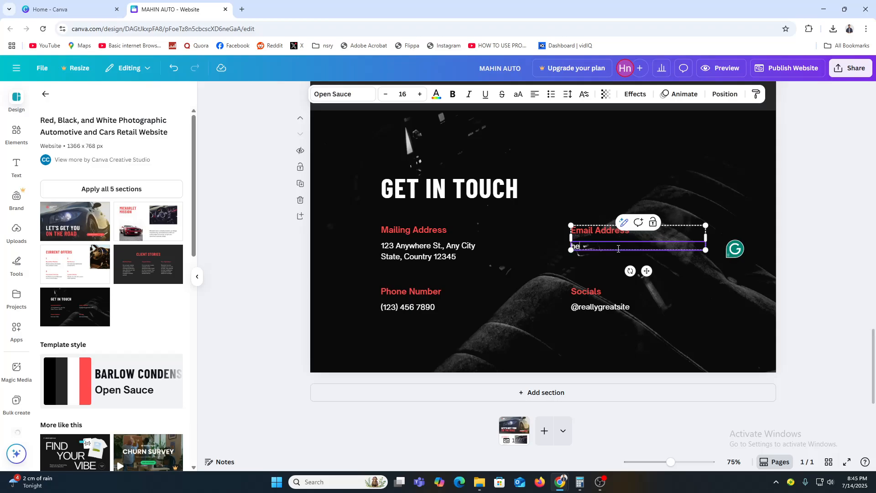
type("llo@mydomain.com")
left_click(410, 308)
left_click(306, 296)
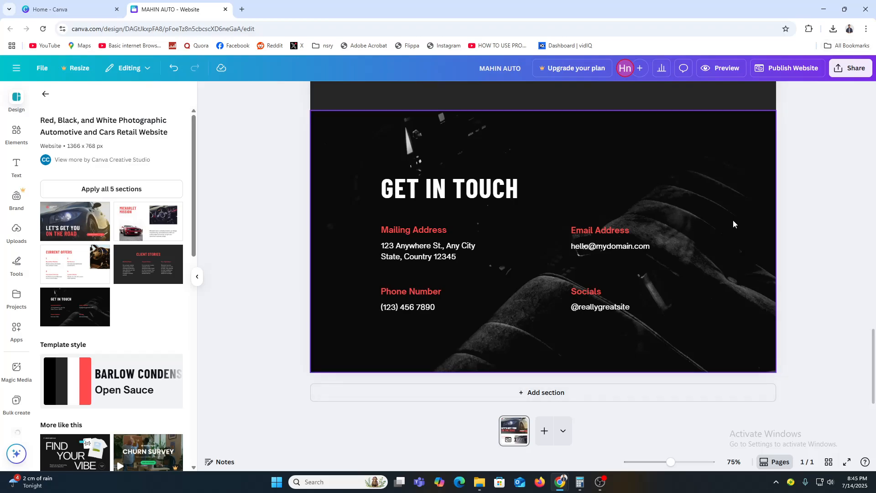
Open the website's publishing details and the mahin-auto part of its site address for editing.
left_click(784, 70)
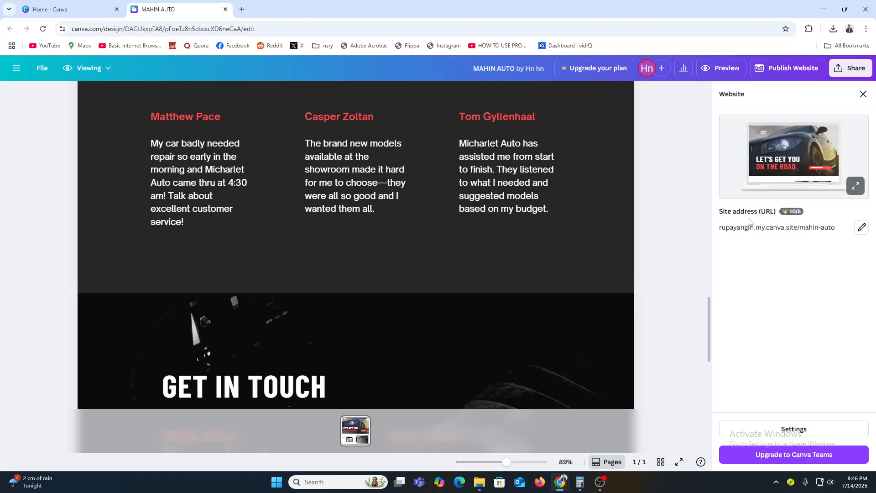
left_click(862, 227)
left_click_drag(779, 249, 704, 259)
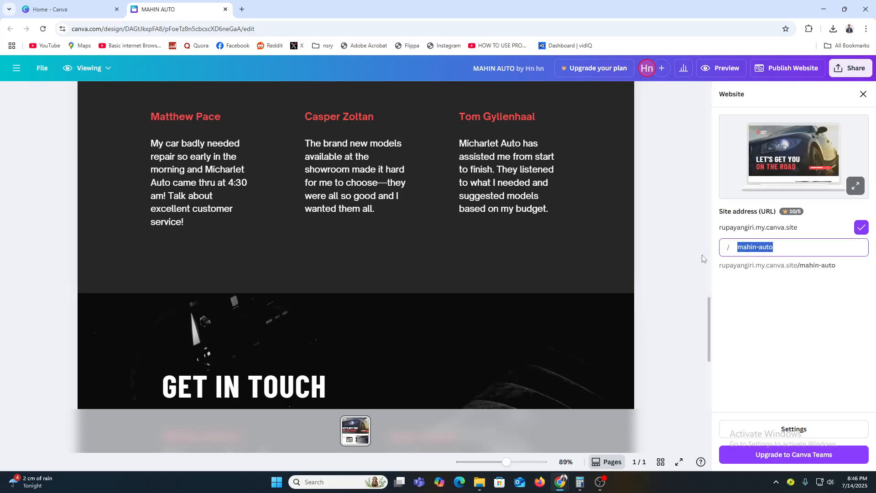
Turn on Search engine visibility in the website's settings, leaving the description empty, and continue towards publishing.
left_click(750, 230)
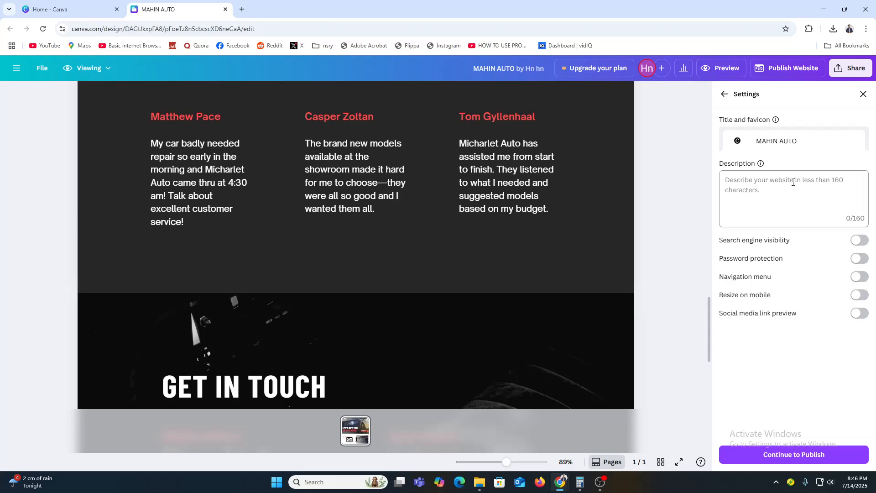
type("d")
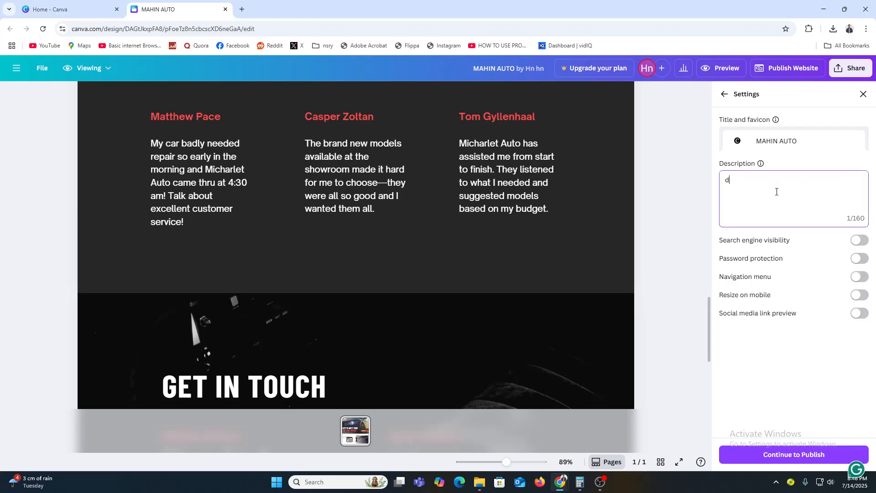
key("BackSpace")
left_click(860, 240)
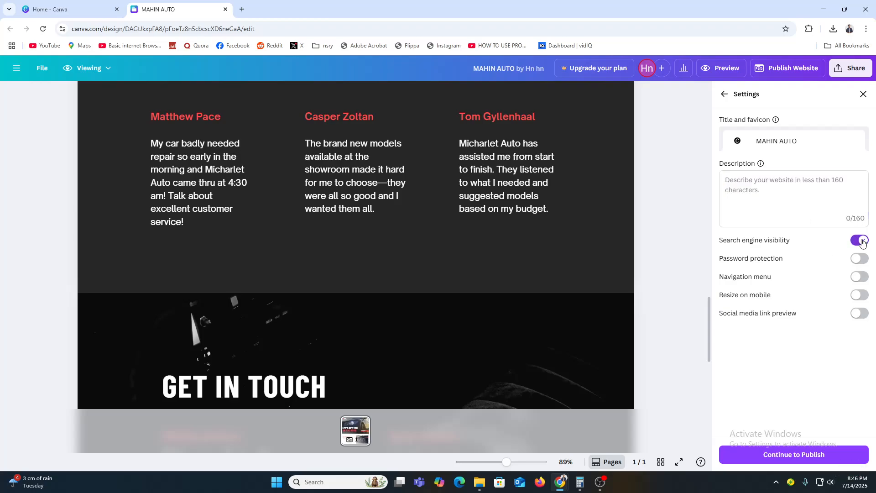
left_click(816, 455)
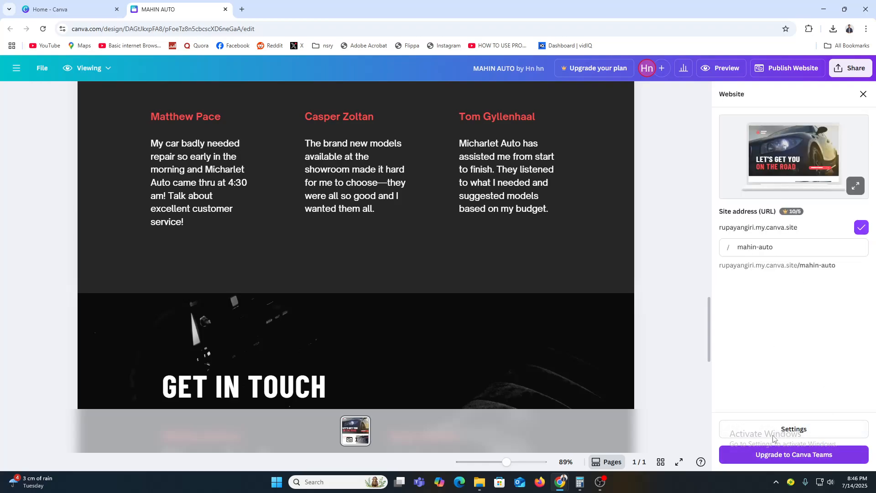
Preview the website in desktop view, checking the page from the hero through the contact section.
left_click(857, 187)
scroll(573, 286, "down", 5)
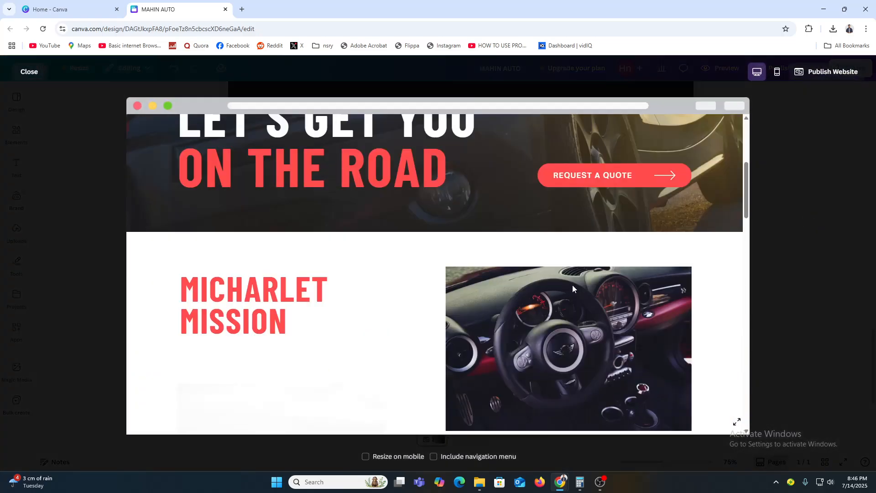
scroll(572, 284, "down", 15)
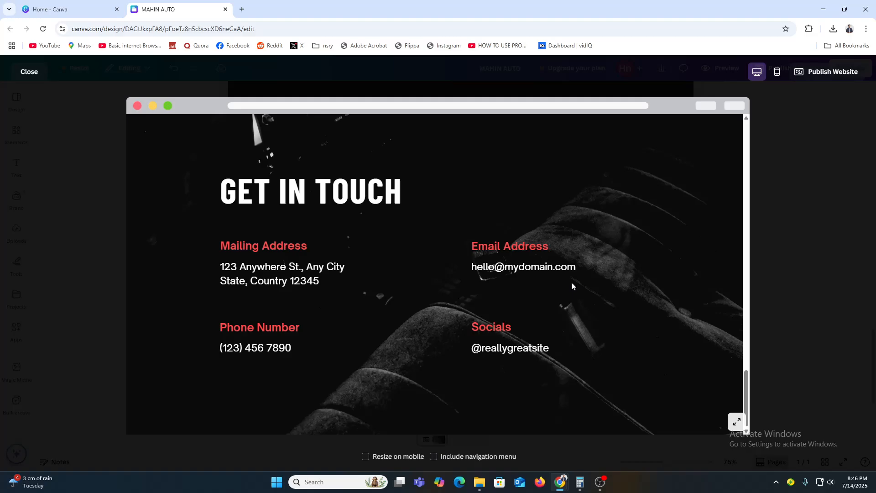
scroll(571, 286, "up", 20)
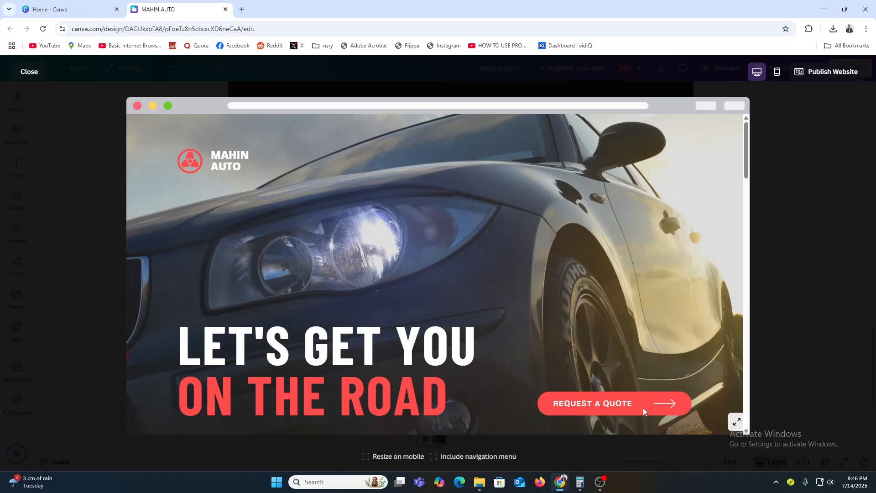
scroll(642, 407, "down", 3)
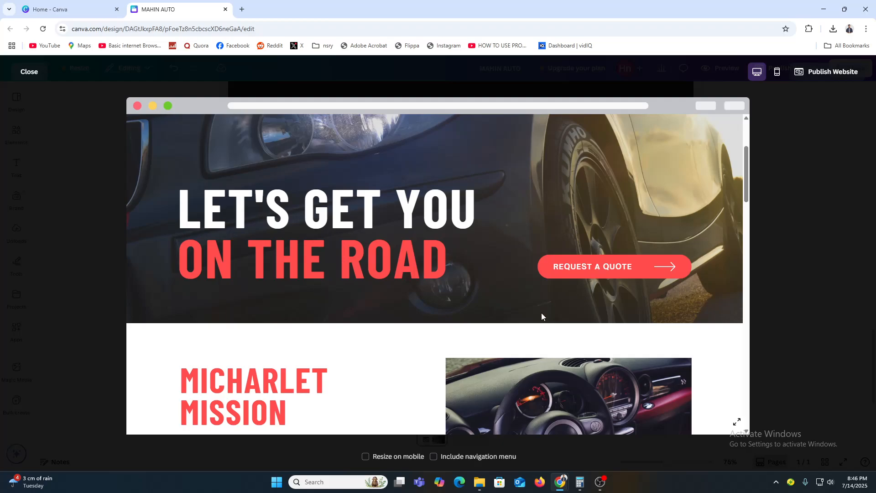
Try the Resize on mobile and Include navigation menu options in the desktop preview, then turn both off and close it.
left_click(399, 458)
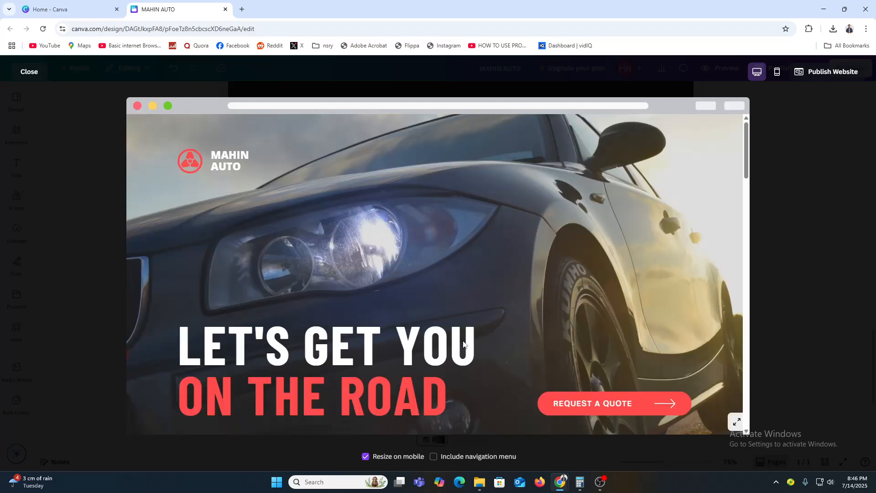
scroll(500, 372, "down", 10)
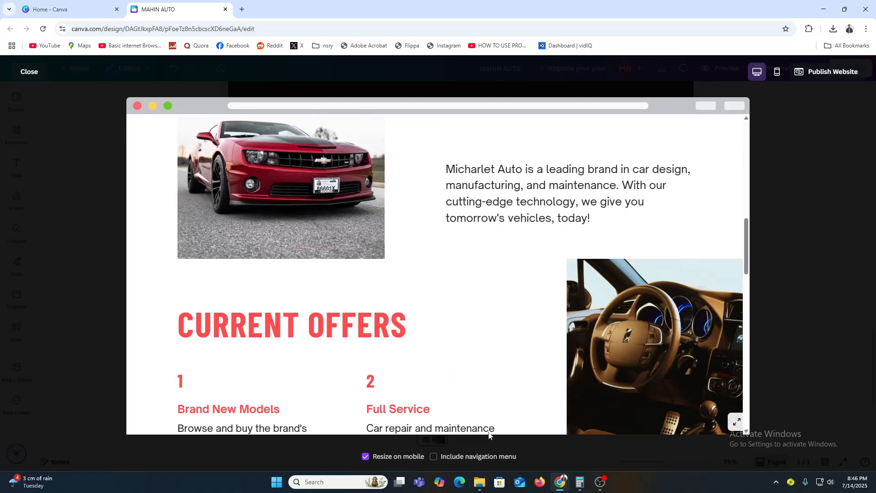
left_click(433, 457)
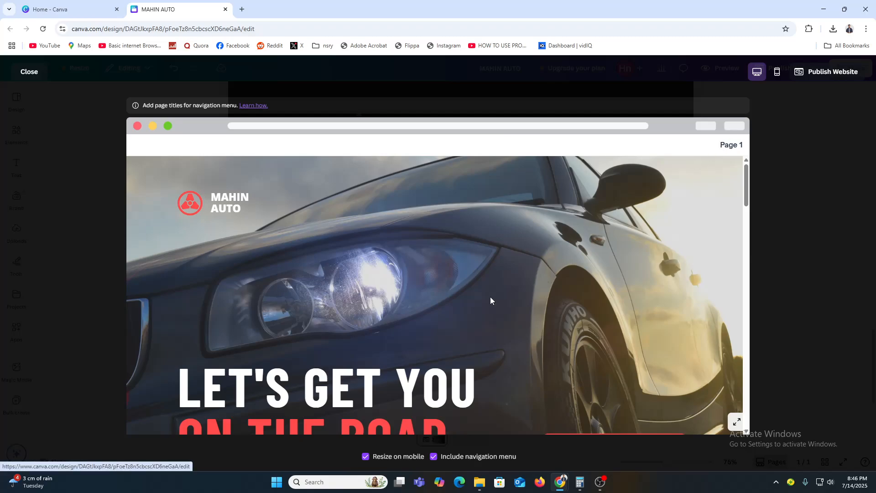
left_click(433, 457)
left_click(366, 457)
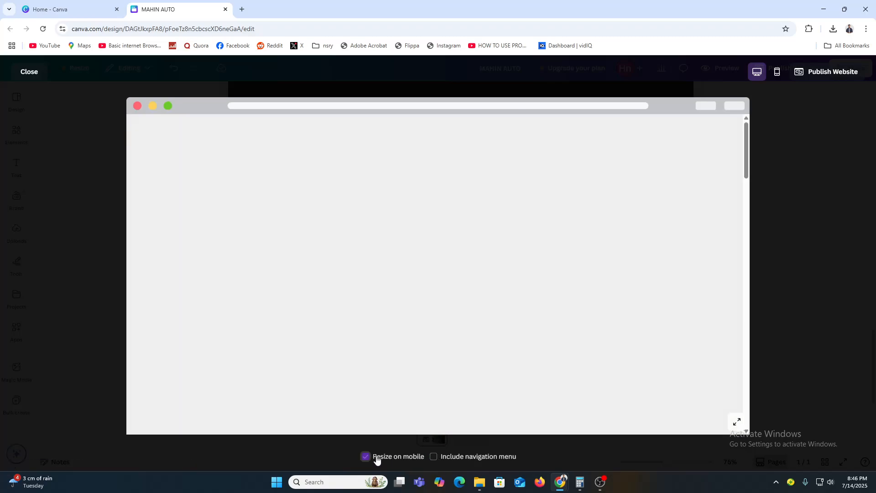
left_click(786, 249)
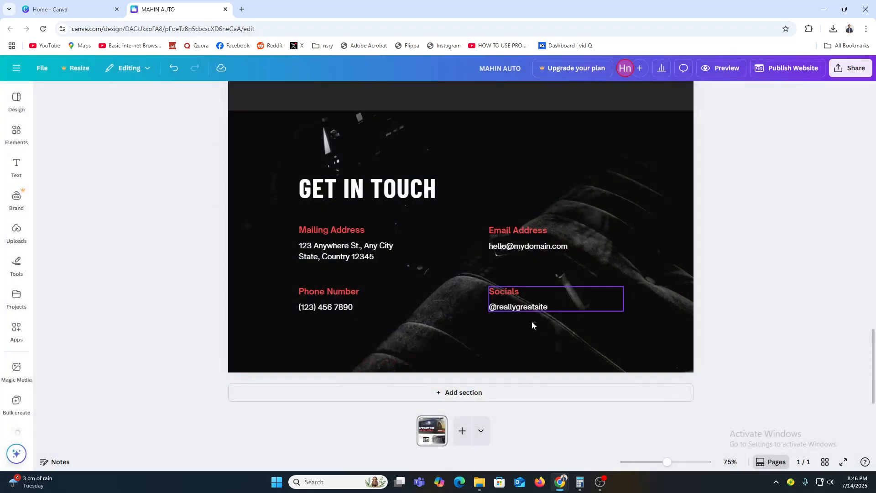
Preview the website in mobile view, check the layout of its sections, and return to the editor.
left_click(786, 68)
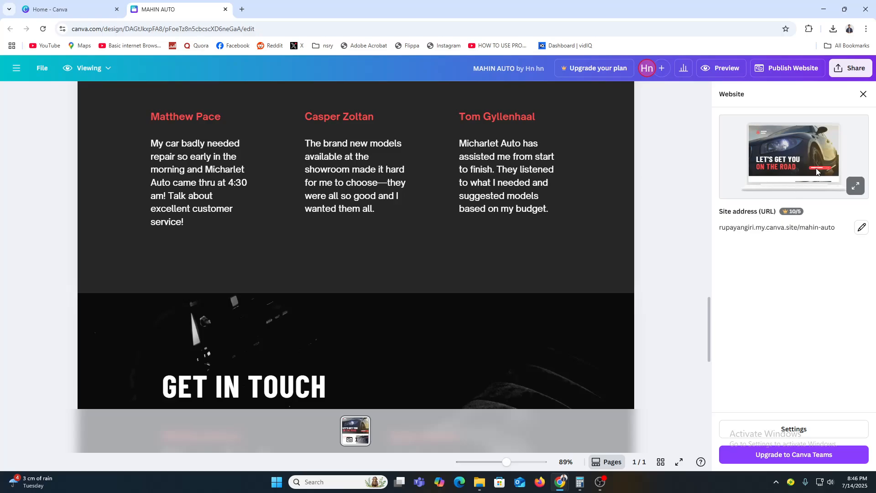
left_click(816, 171)
left_click(777, 72)
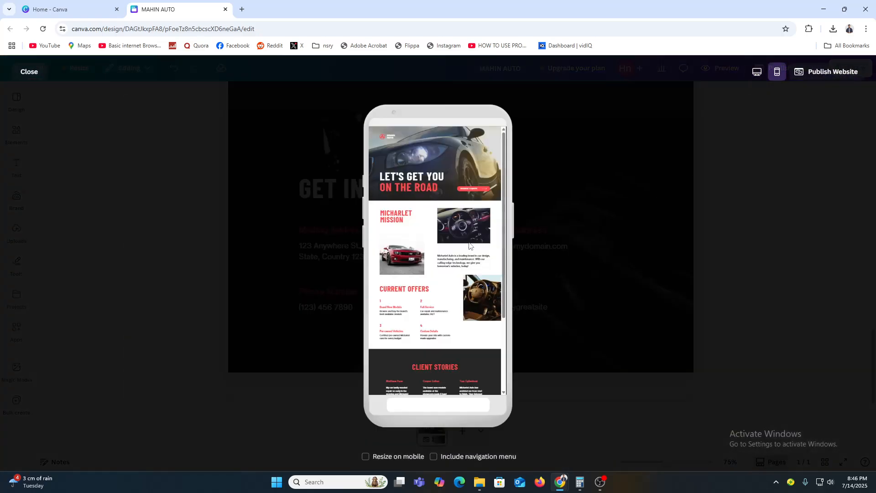
scroll(467, 247, "down", 3)
scroll(462, 269, "up", 3)
left_click(752, 176)
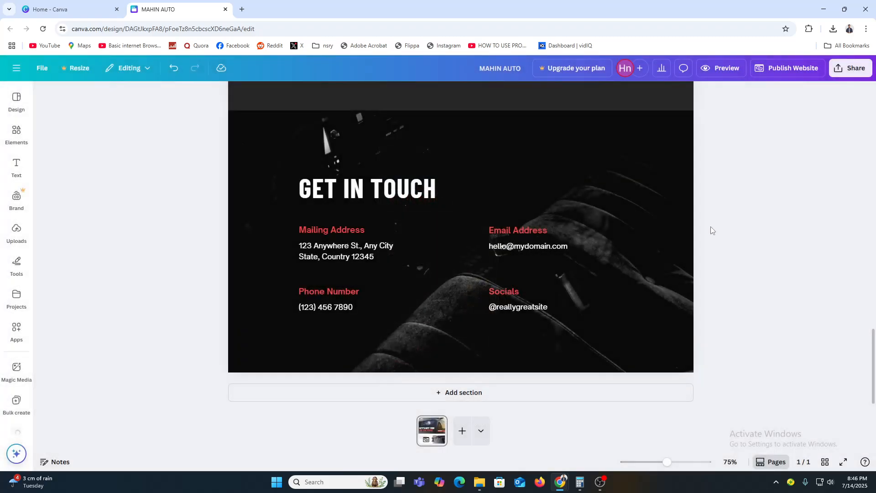
Add a blank section below Get in Touch and place a square shape near the section's upper-left corner.
scroll(651, 284, "up", 10)
scroll(656, 282, "up", 5)
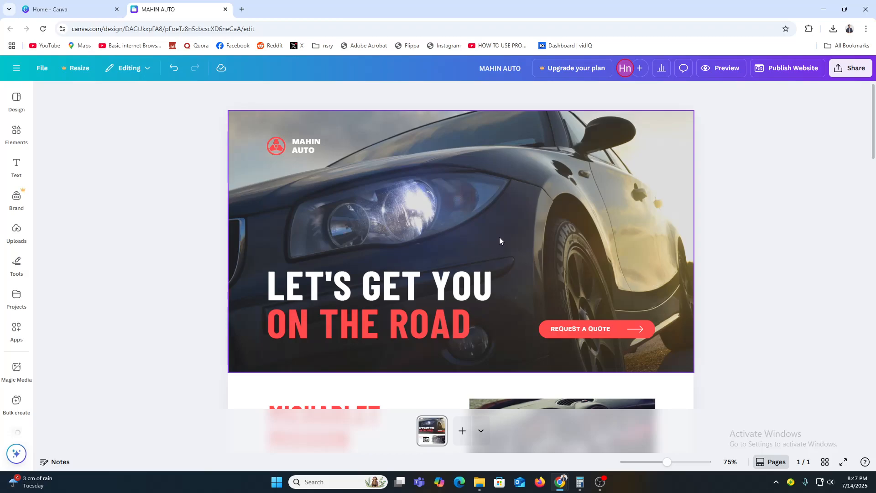
left_click(767, 260)
scroll(462, 201, "down", 15)
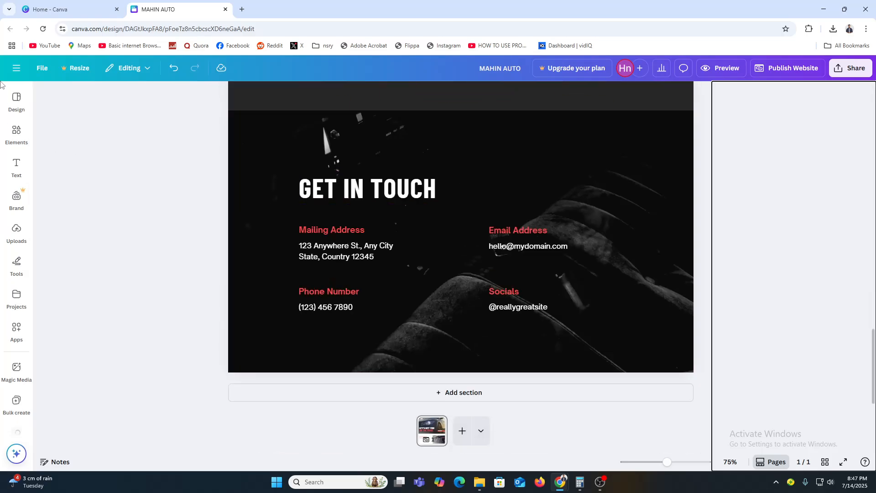
left_click(465, 392)
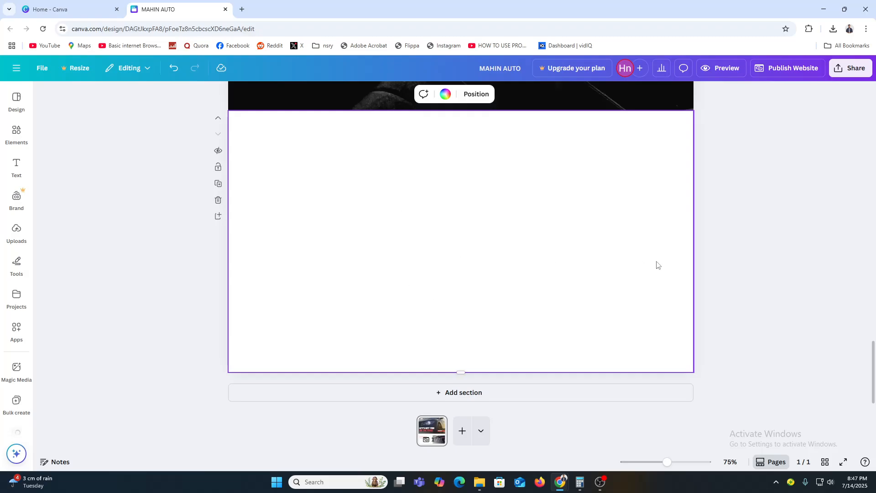
left_click(16, 134)
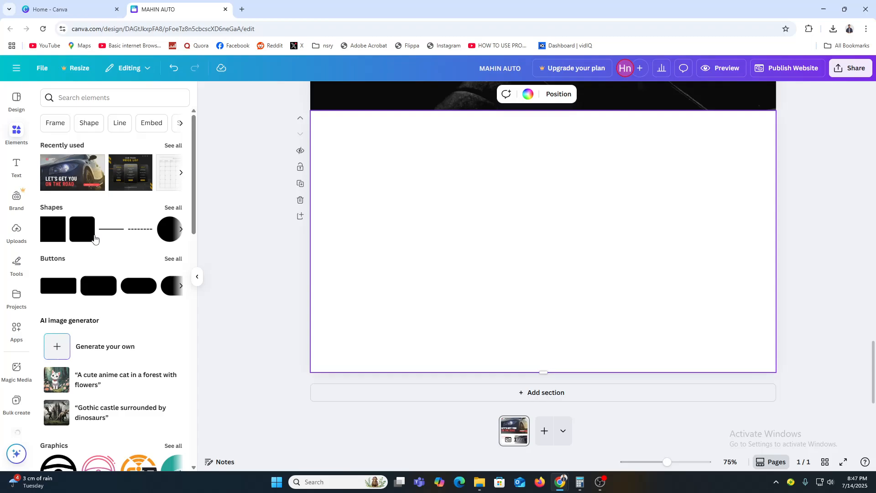
left_click_drag(52, 228, 346, 146)
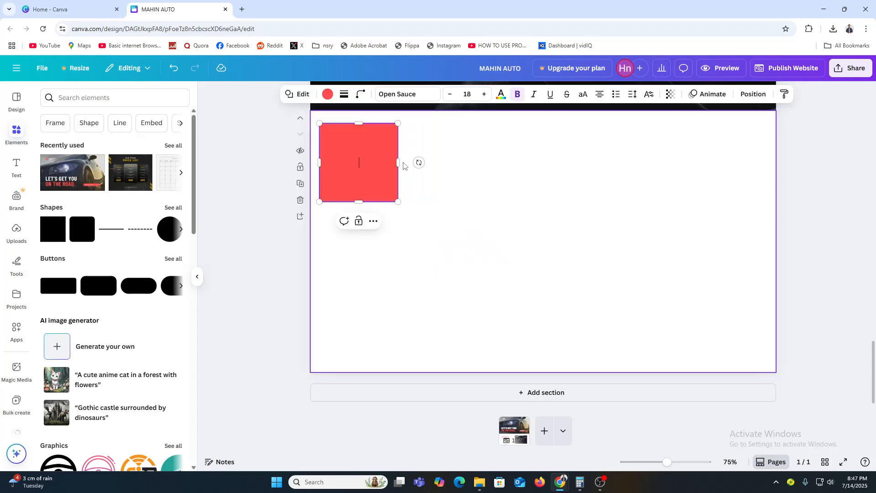
Stretch the red square into a wide horizontal bar and set the new section's background to the dark grey document colour.
left_click_drag(399, 162, 725, 161)
left_click(407, 232)
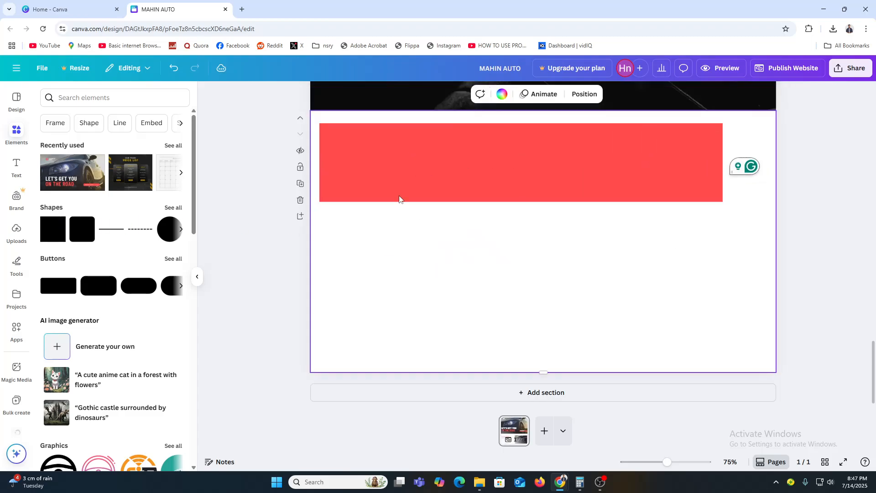
left_click(502, 94)
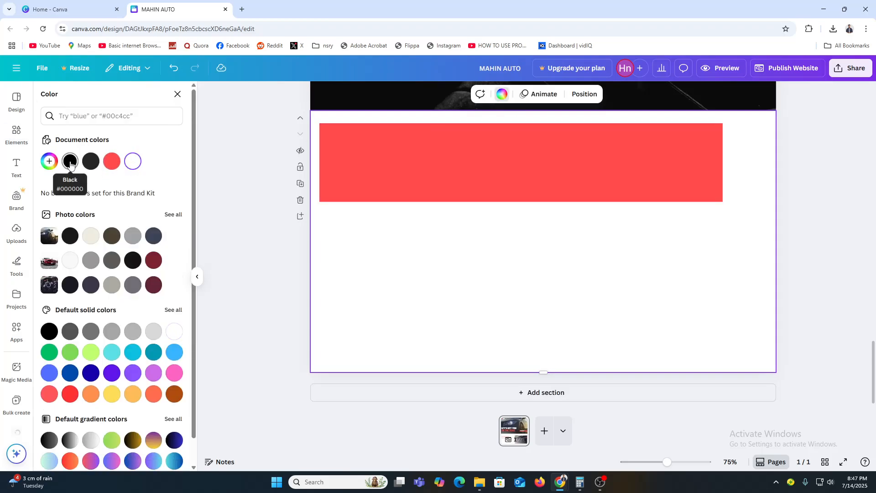
left_click(91, 161)
Reduce the red rectangle to a thin bar centred near the new section's upper edge and recolour it white.
left_click_drag(527, 185, 558, 140)
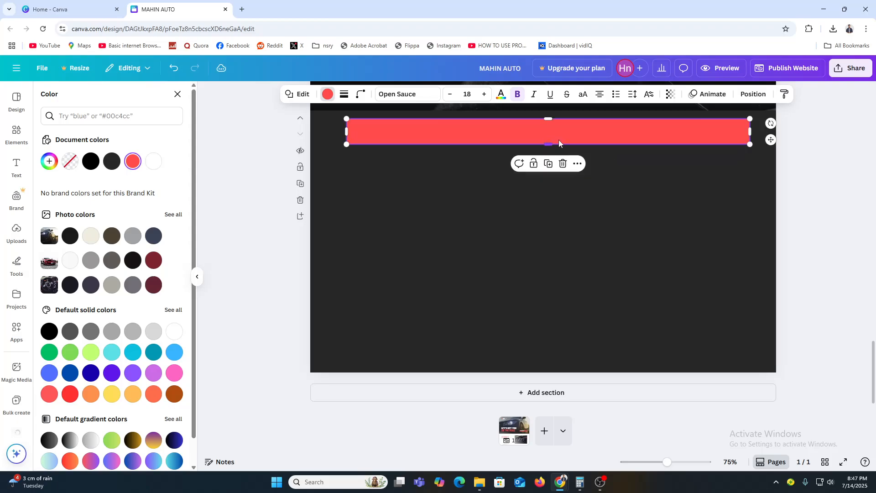
left_click(638, 150)
left_click(695, 130)
left_click(152, 163)
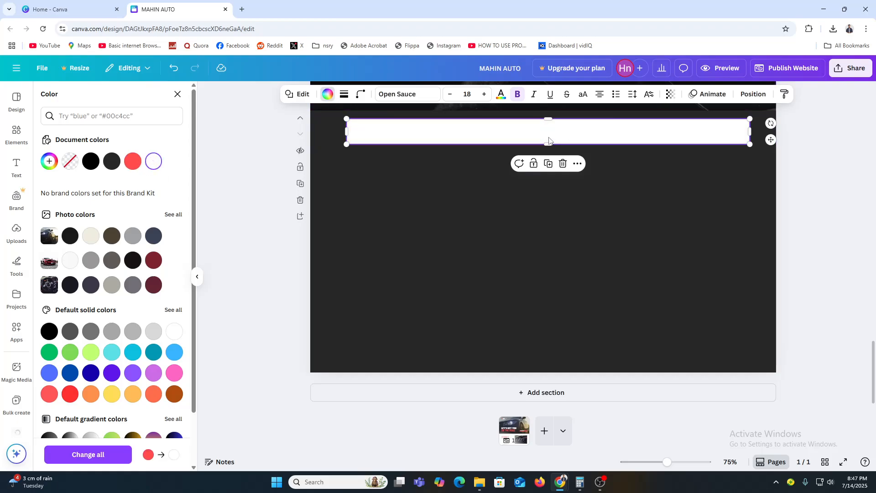
left_click(428, 186)
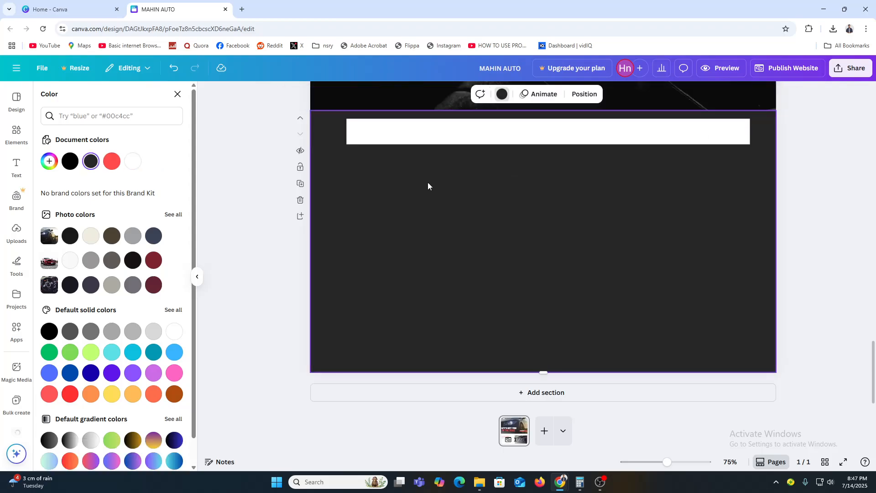
Round the corners of the white bar by increasing its corner rounding.
left_click(363, 128)
left_click(360, 94)
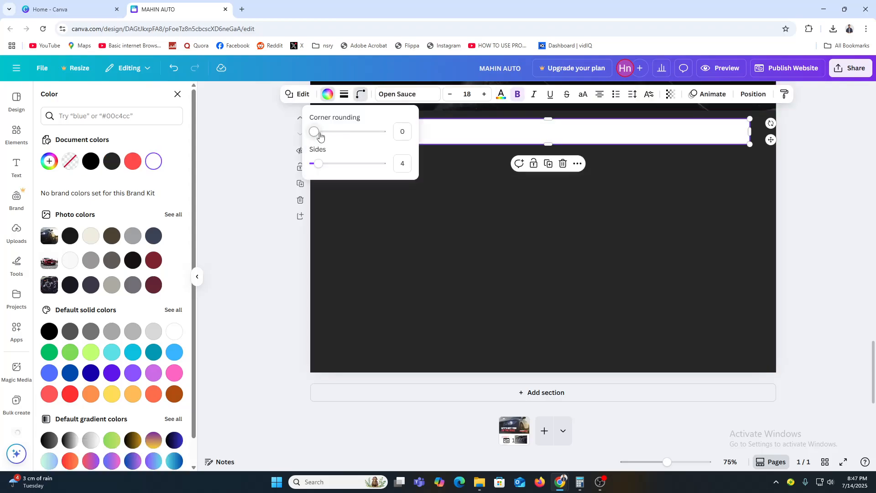
left_click_drag(320, 136, 341, 138)
left_click(399, 260)
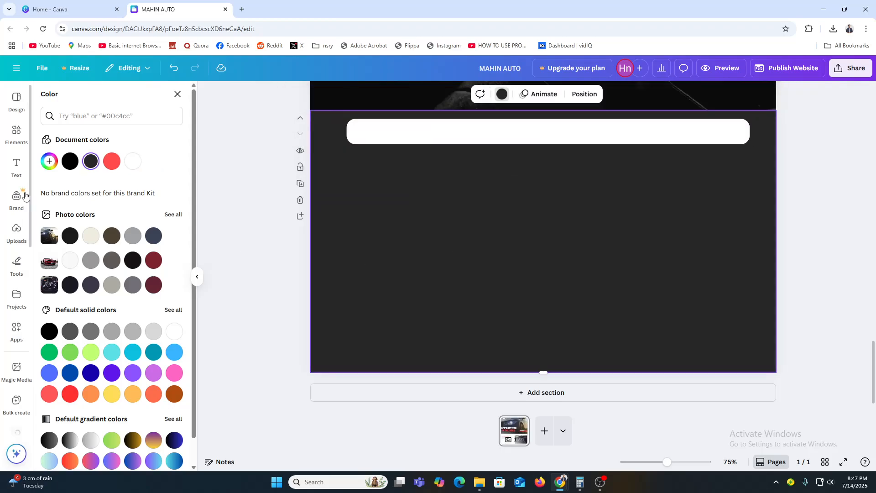
Add a heading reading MAHIM, shrink it to size 37.5 and place it at the left end of the white bar.
left_click(25, 136)
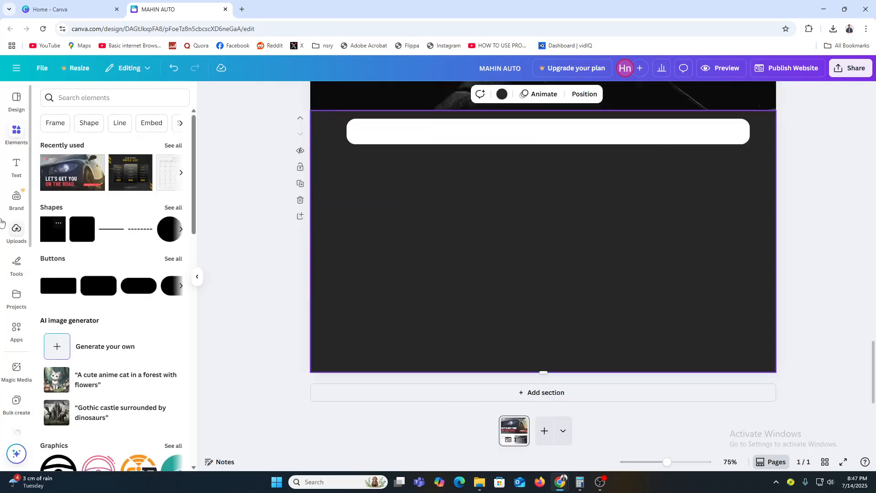
left_click(19, 167)
left_click_drag(87, 217, 394, 205)
type("MAHIM")
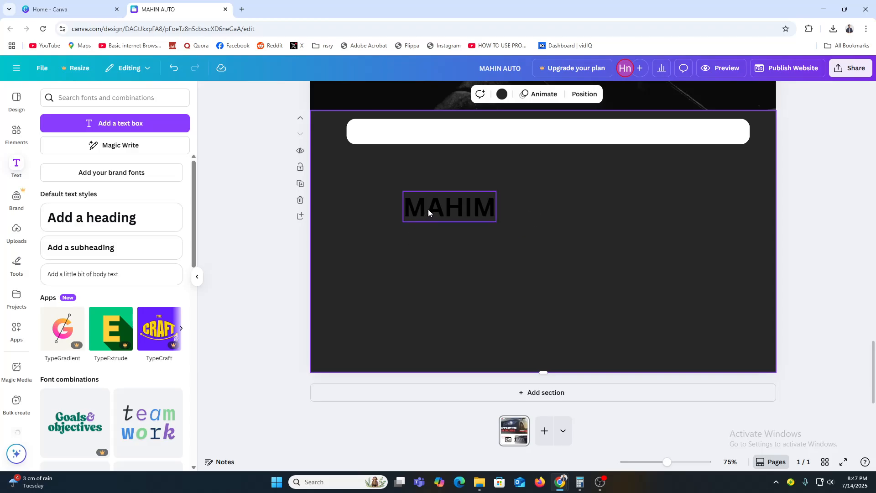
left_click_drag(428, 209, 404, 136)
left_click_drag(456, 116, 413, 132)
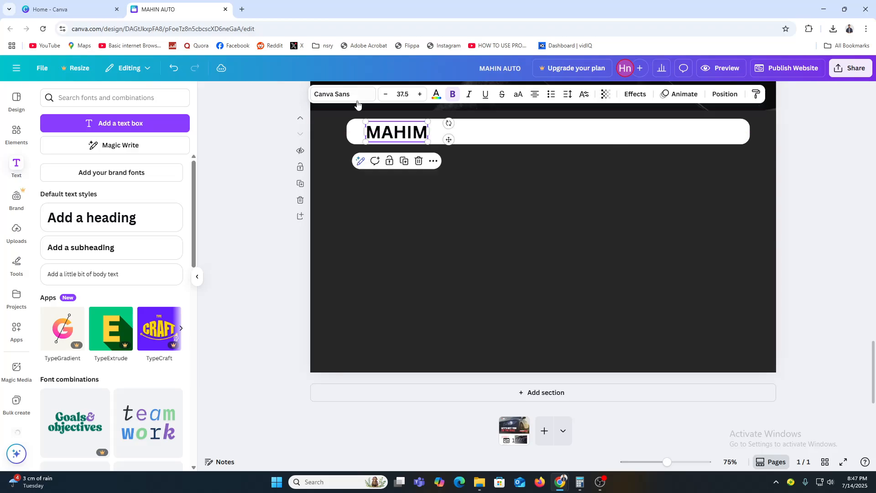
Change the MAHIM heading's font to Open Sans Extra Bold and shift it slightly left within the white bar.
left_click(338, 94)
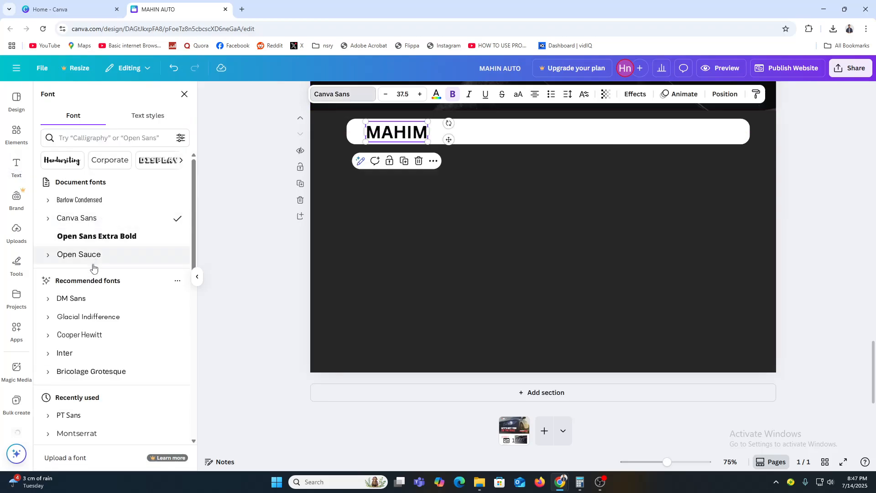
left_click(106, 236)
left_click_drag(409, 132, 399, 131)
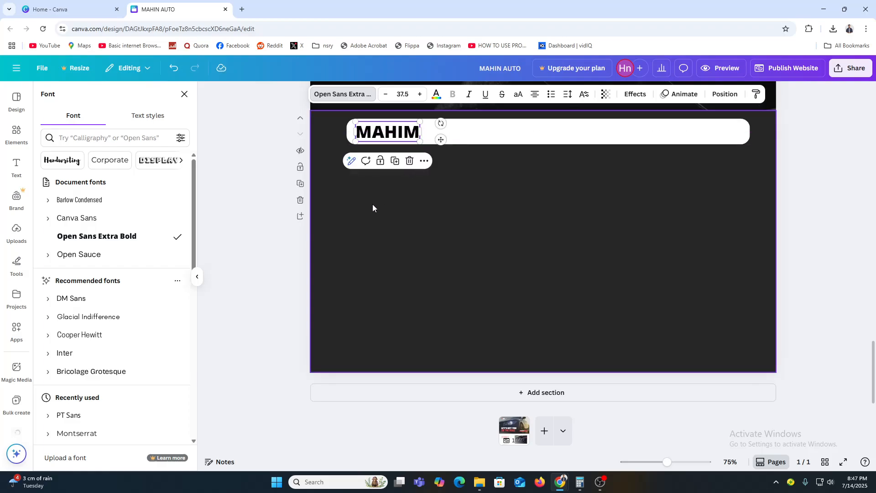
left_click(442, 209)
Add body text reading Home in the right half of the white bar and set its font to Cooper Hewitt.
left_click_drag(93, 273, 566, 123)
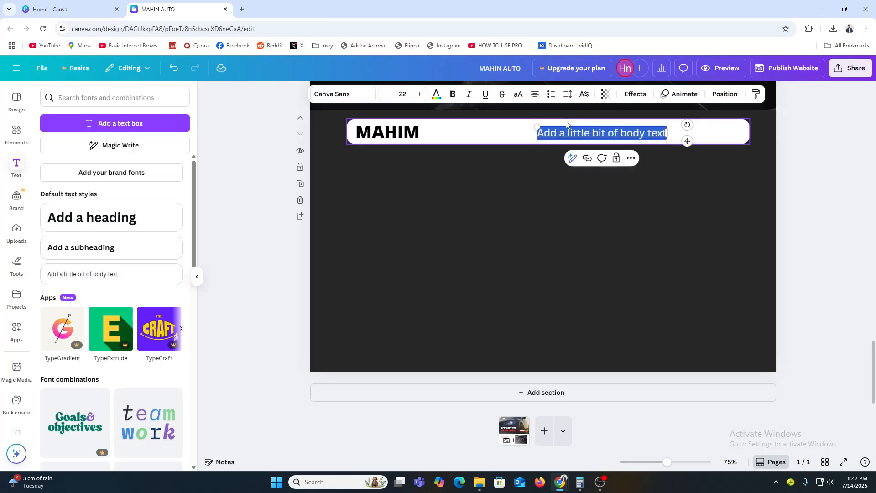
type("Home")
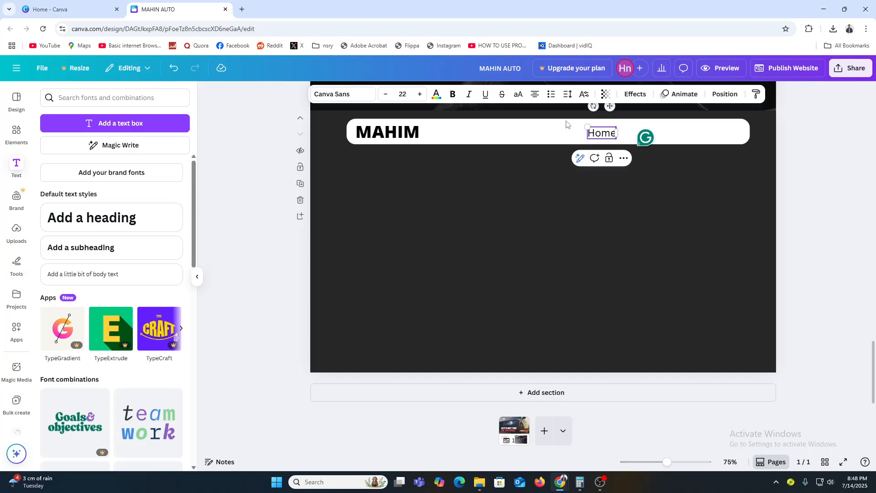
left_click(514, 229)
left_click_drag(601, 136, 587, 135)
left_click(334, 96)
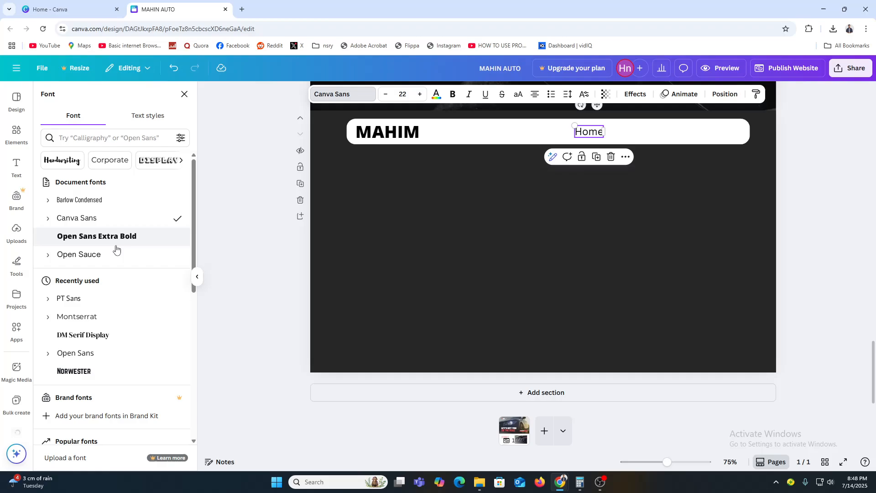
left_click(91, 300)
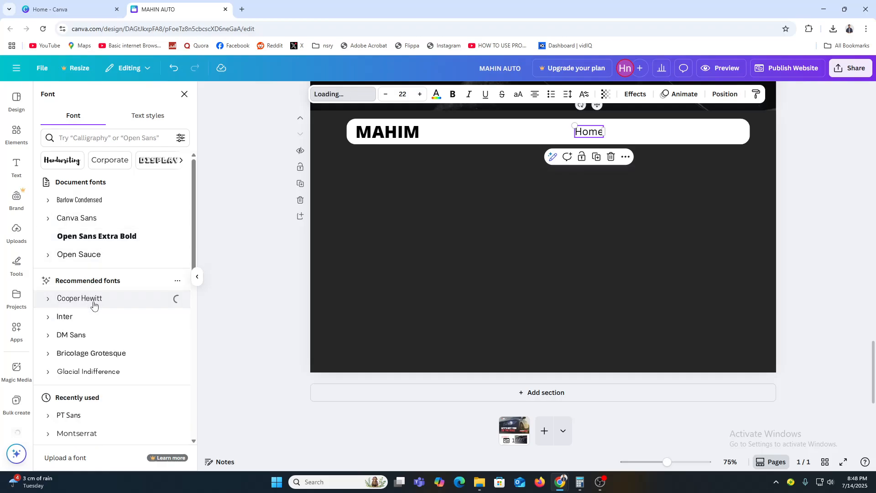
Duplicate the Home text, place the copy to its right in the white bar and change it to About.
left_click_drag(592, 134, 616, 133)
left_click(595, 158)
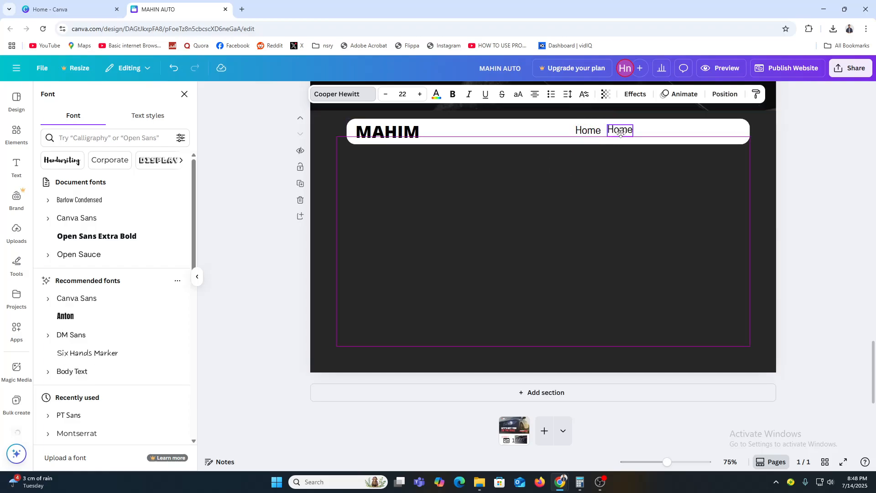
double_click(623, 131)
type("About")
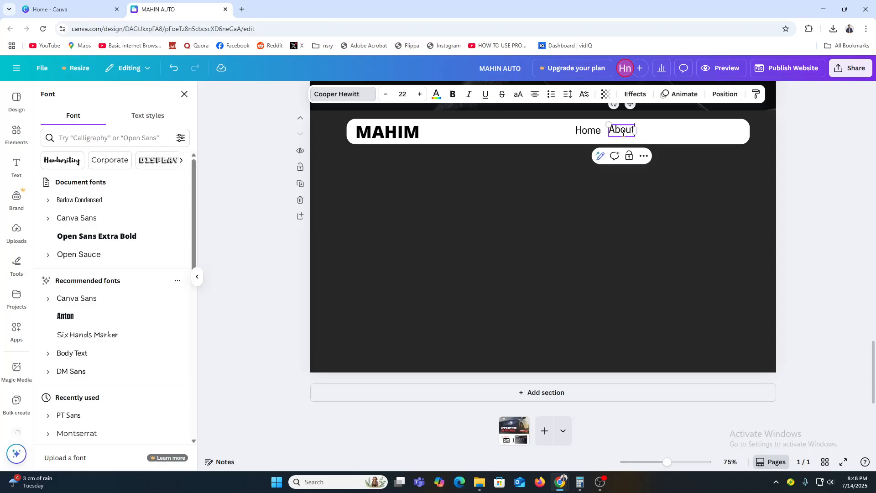
left_click(556, 223)
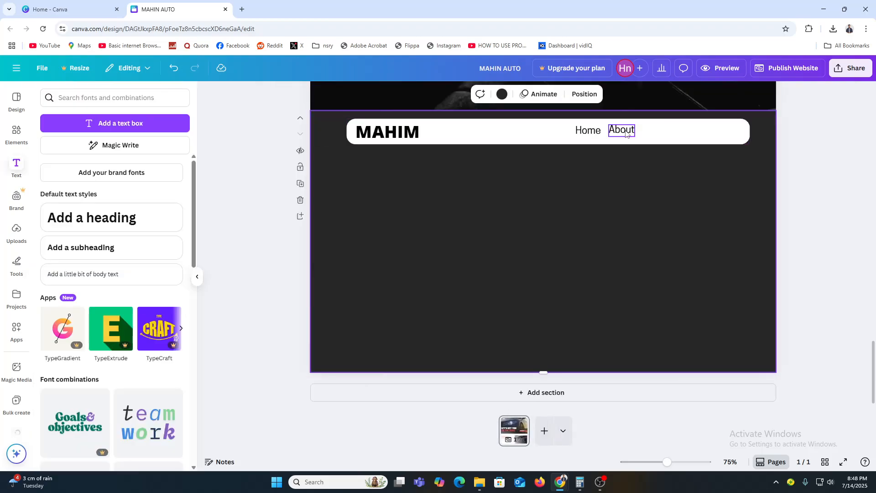
Duplicate the About text, place the copy to its right in the white bar and change it to Contact.
left_click_drag(625, 133, 660, 132)
left_click(632, 160)
double_click(660, 132)
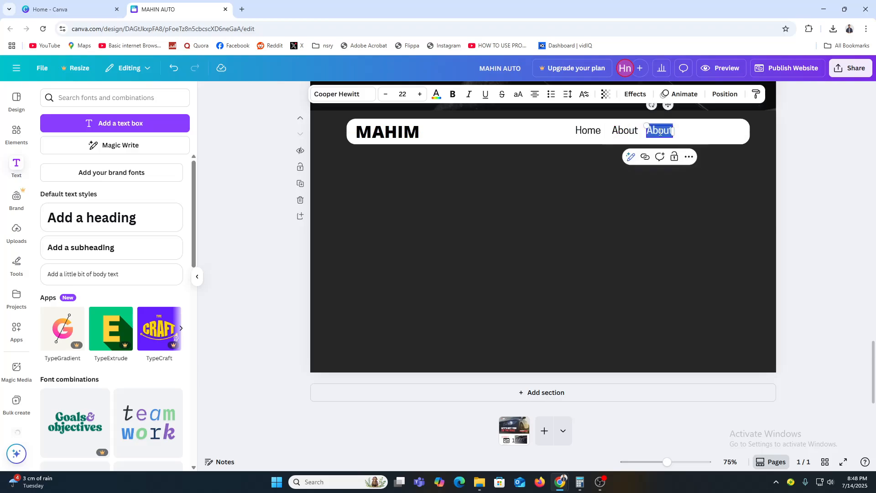
type("Cor")
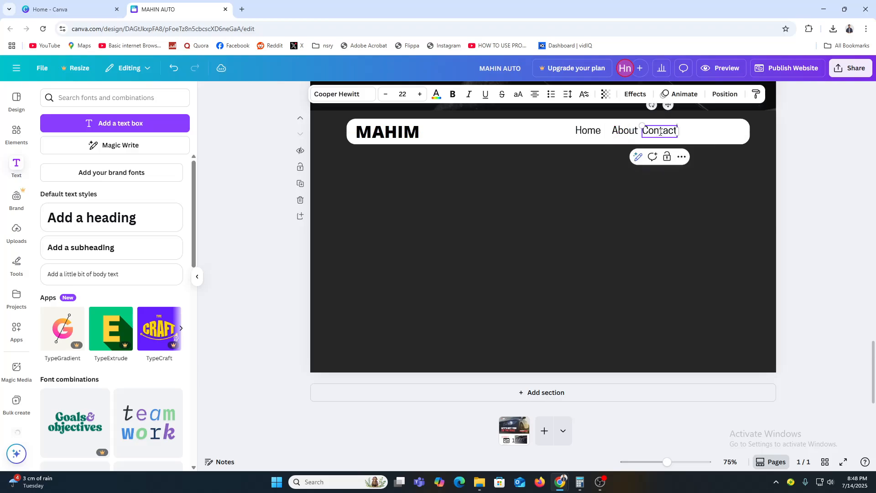
left_click(624, 203)
Move the Contact, About and Home texts further right and space them out along the white bar.
left_click_drag(670, 132, 697, 132)
left_click(614, 169)
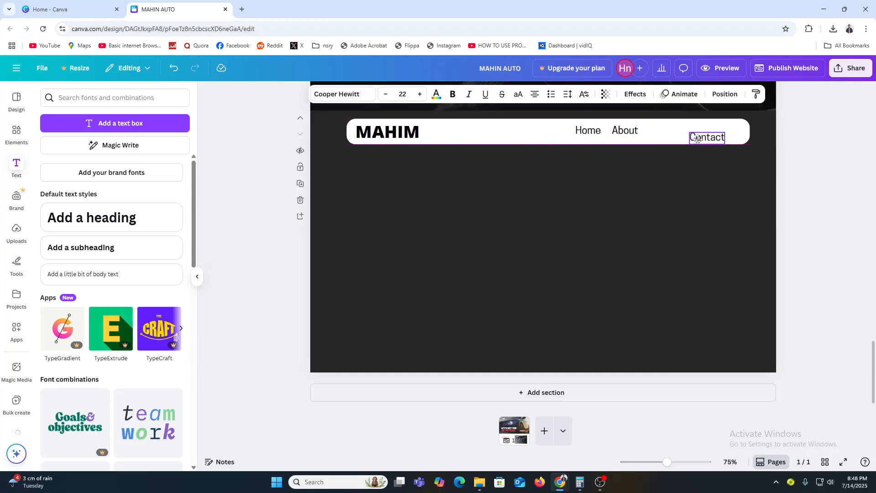
left_click_drag(628, 131, 668, 127)
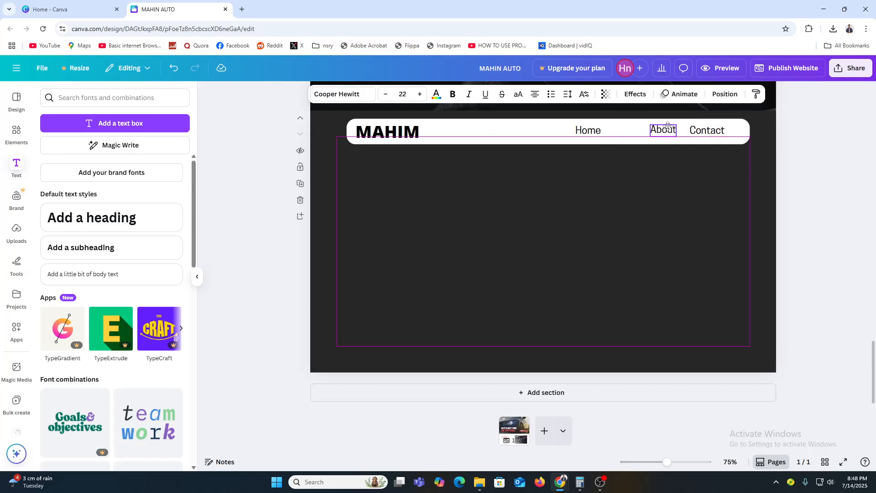
left_click_drag(588, 130, 618, 126)
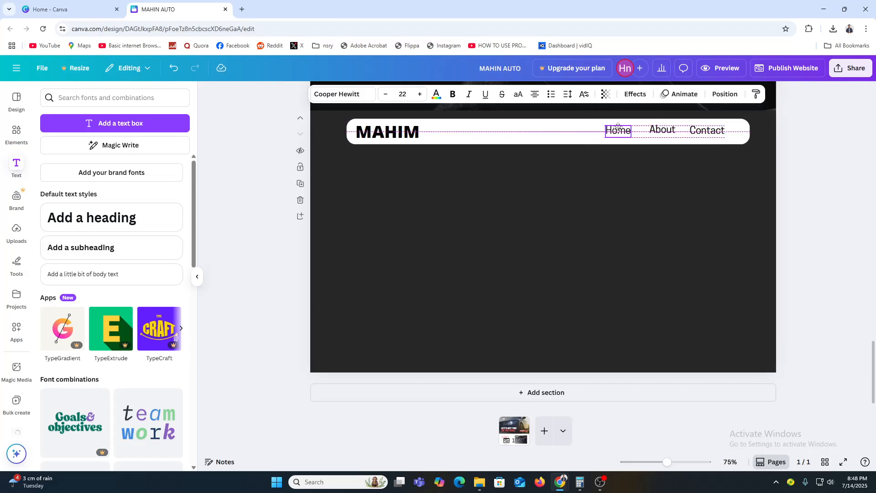
left_click(601, 194)
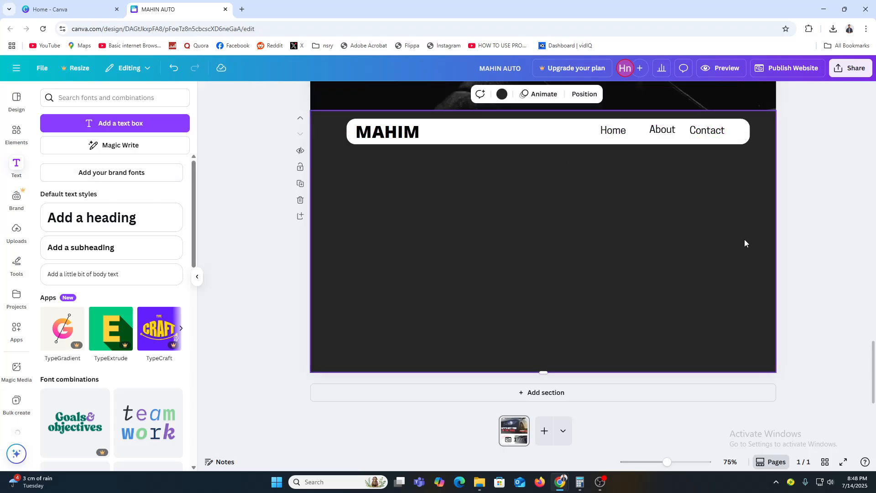
Copy the car background photo from the hero section and apply it as the new section's background.
scroll(745, 243, "up", 15)
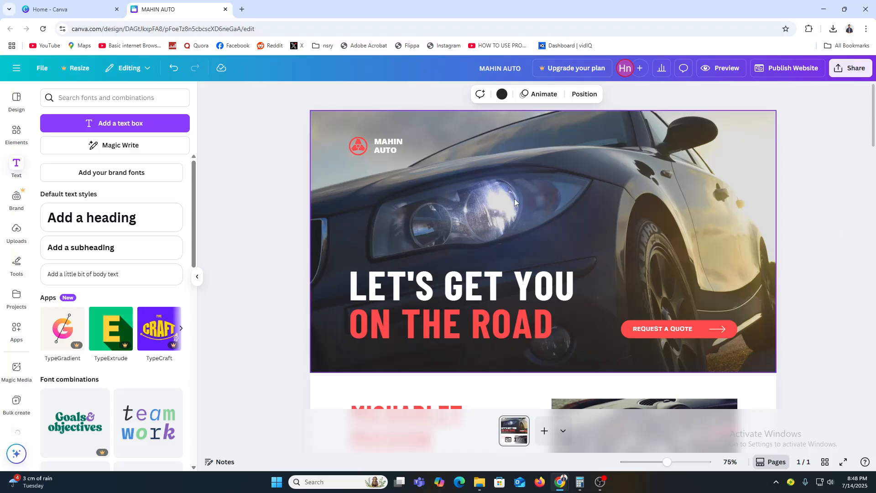
scroll(870, 224, "down", 15)
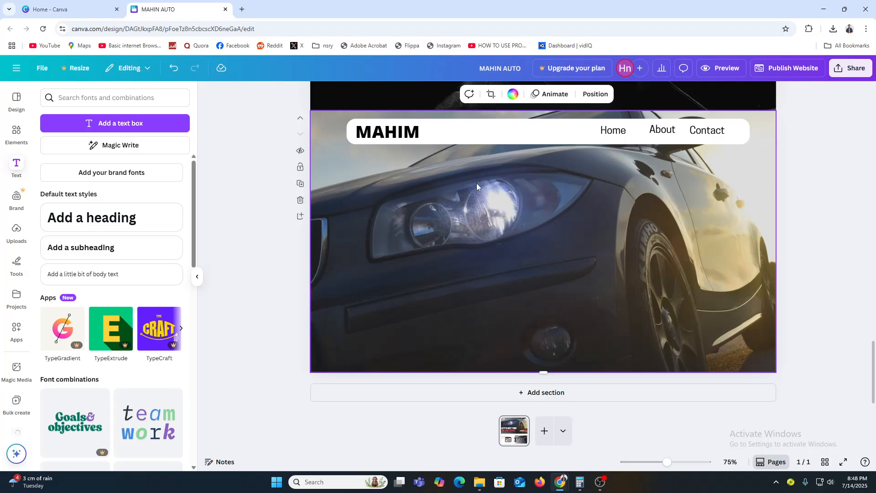
Copy the red logo group from the hero section and place it right beside the MAHIM heading in the white bar.
scroll(832, 286, "up", 15)
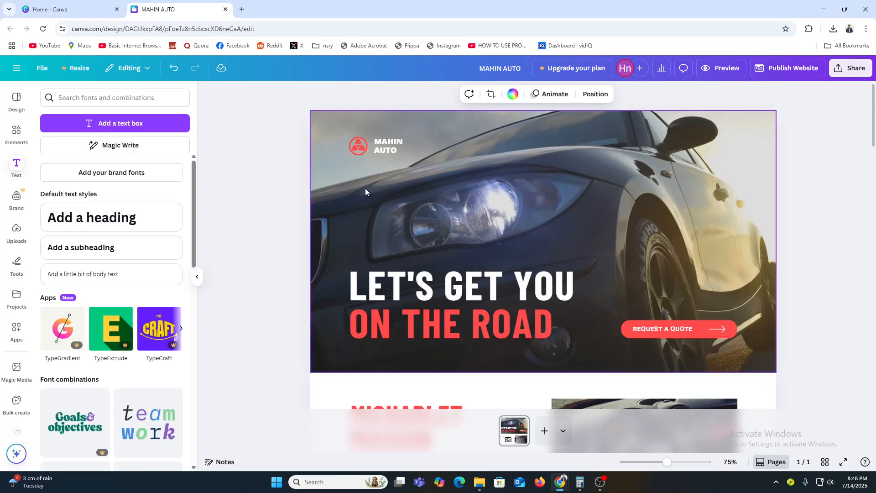
double_click(362, 147)
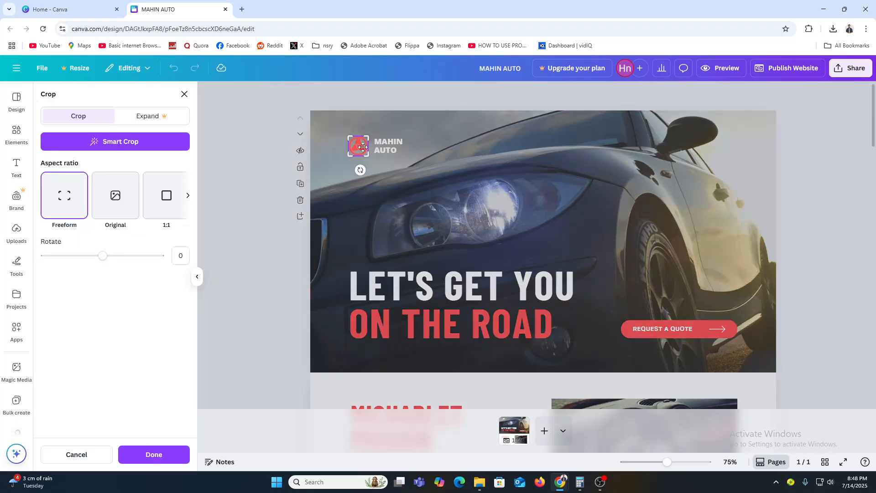
key("Escape")
scroll(825, 259, "down", 15)
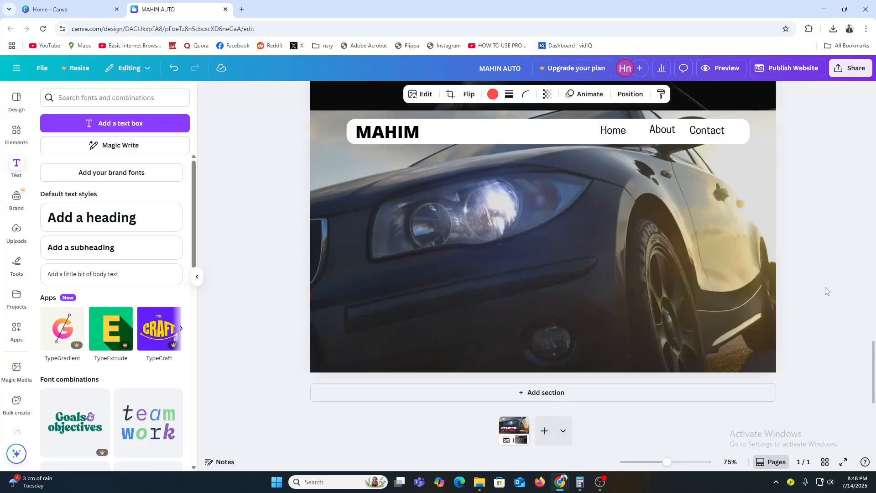
left_click(369, 124)
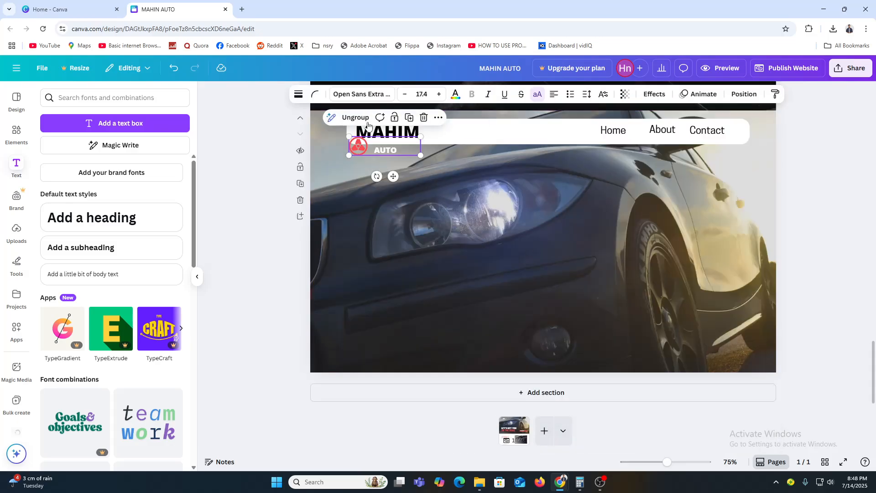
left_click_drag(367, 147, 445, 133)
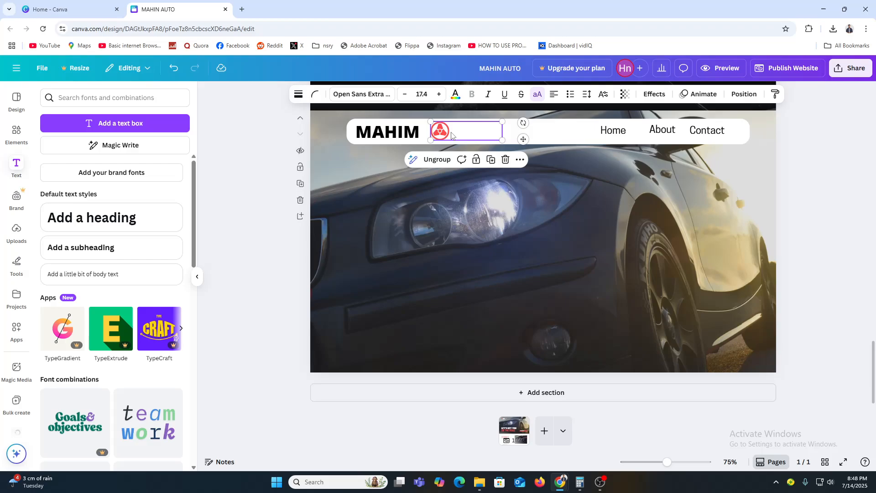
left_click(438, 255)
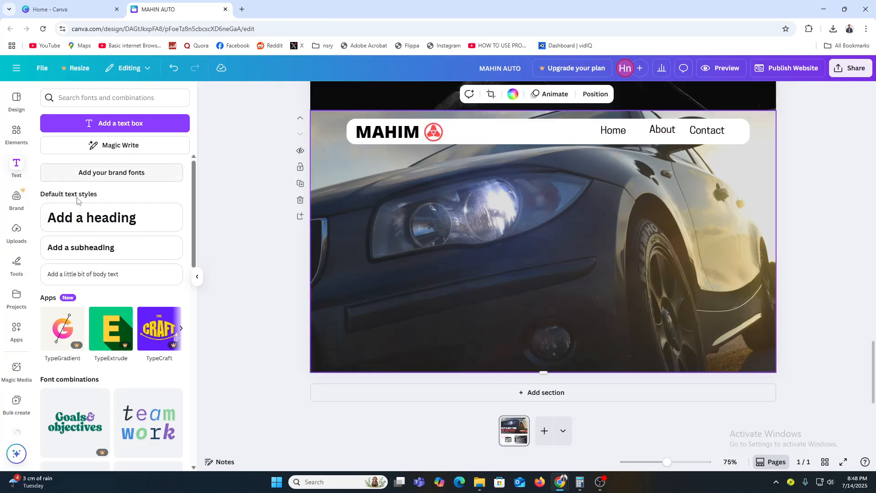
Add a heading over the car photo in the new section and change its text to "Let's get you".
left_click_drag(91, 217, 396, 186)
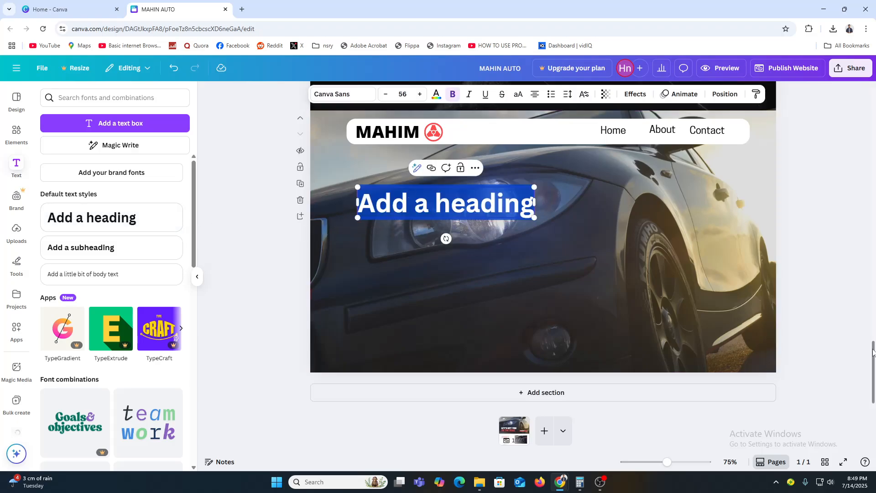
left_click_drag(874, 376, 875, 121)
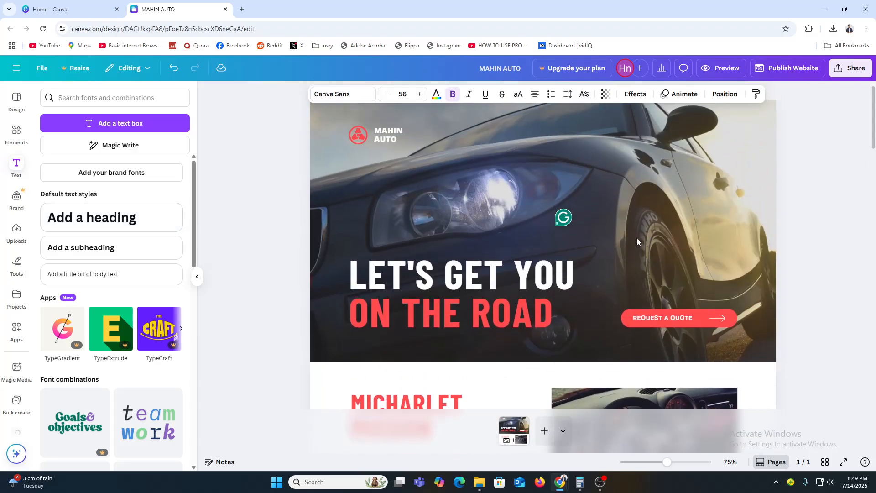
triple_click(410, 284)
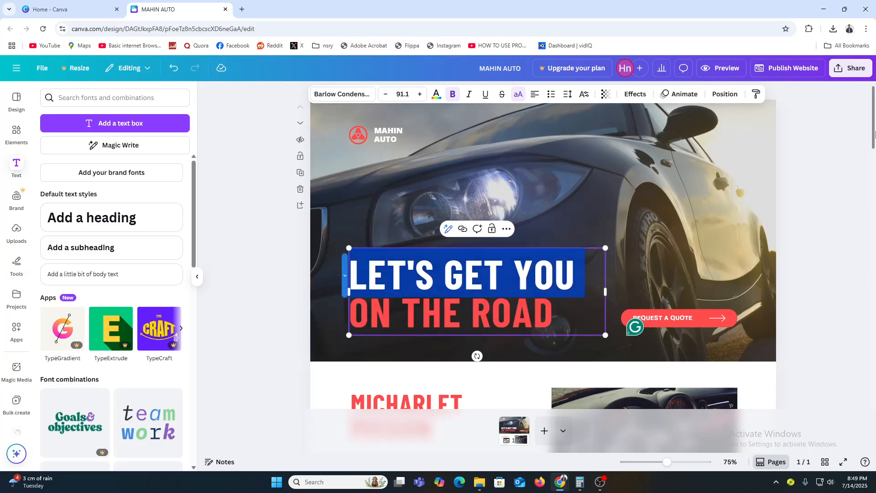
scroll(635, 327, "down", 8)
left_click(426, 201)
left_click_drag(427, 201, 358, 204)
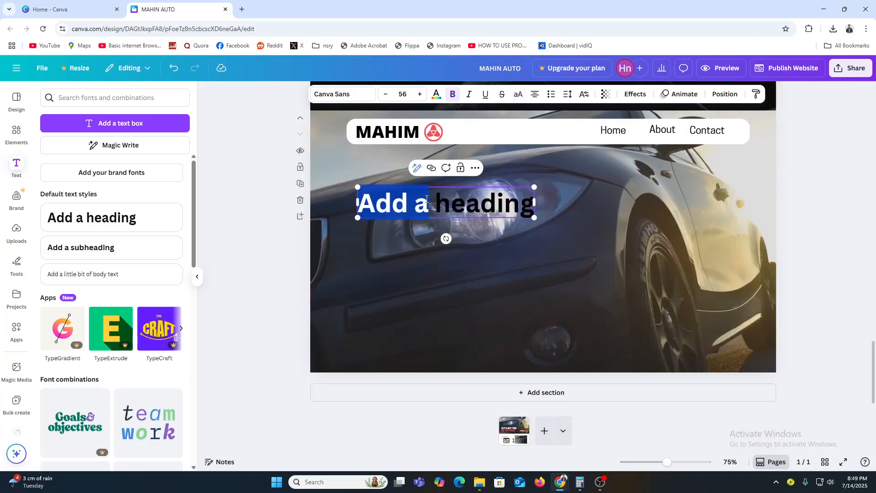
type("Let's get you")
key("ctrl+a")
type("Let's get you")
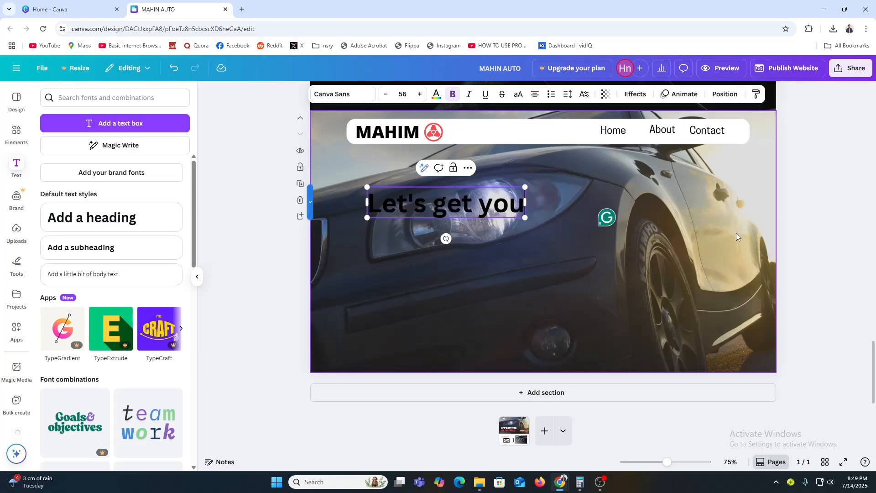
left_click(811, 248)
Move the "Let's get you" heading slightly down and left and set its font to Open Sans Extra Bold.
left_click_drag(403, 199, 381, 239)
left_click(332, 93)
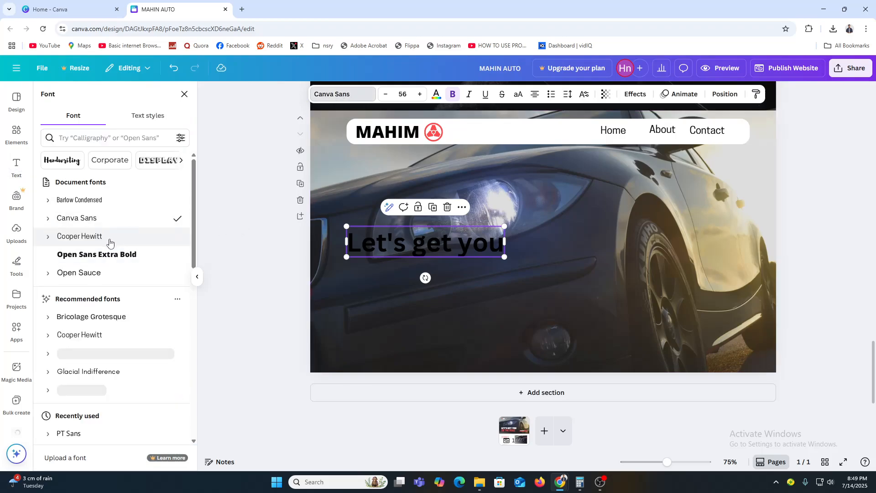
left_click(108, 257)
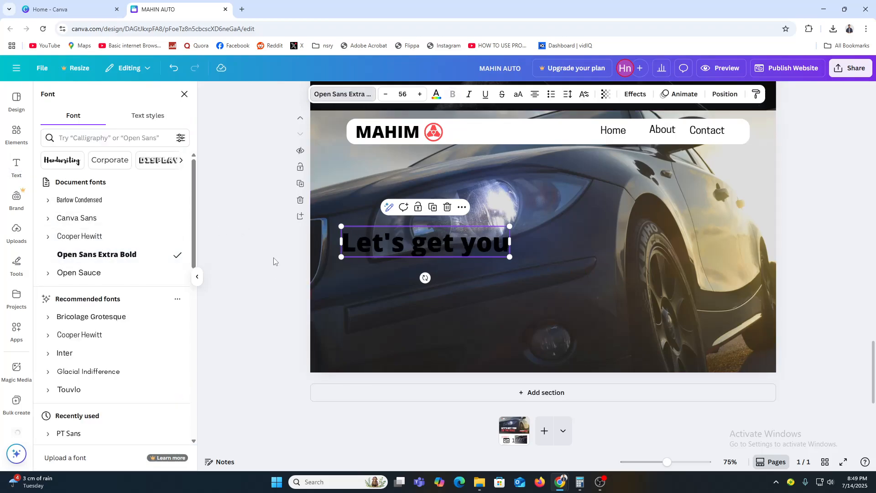
Check the original hero heading's font and set the "Let's get you" heading to Barlow Condensed Black.
left_click_drag(874, 353, 873, 138)
scroll(874, 353, "up", 5)
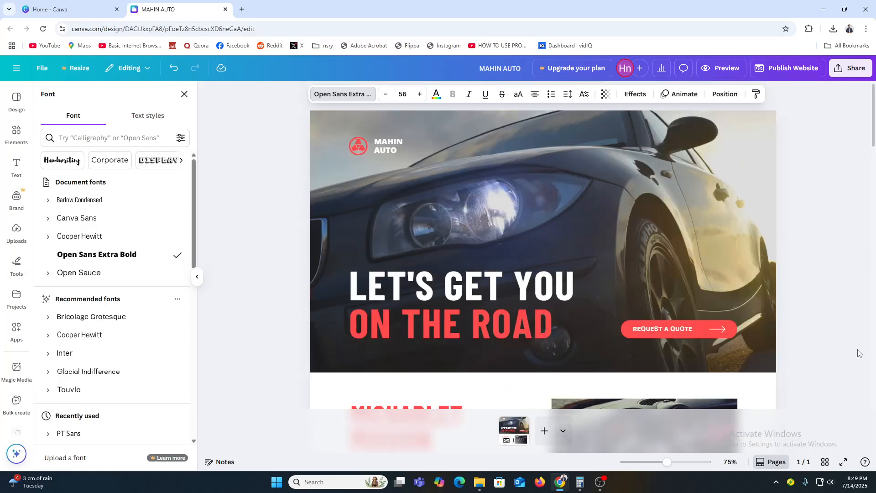
left_click(413, 270)
scroll(875, 307, "down", 3)
scroll(874, 307, "down", 15)
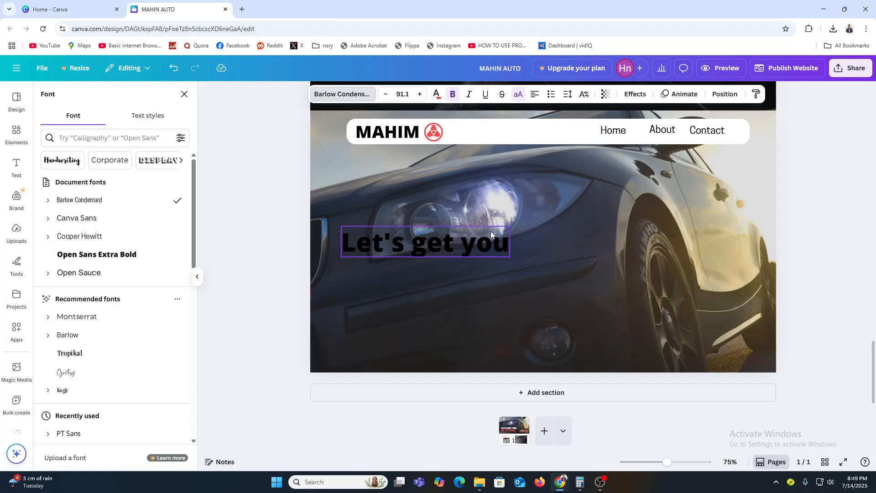
left_click(491, 231)
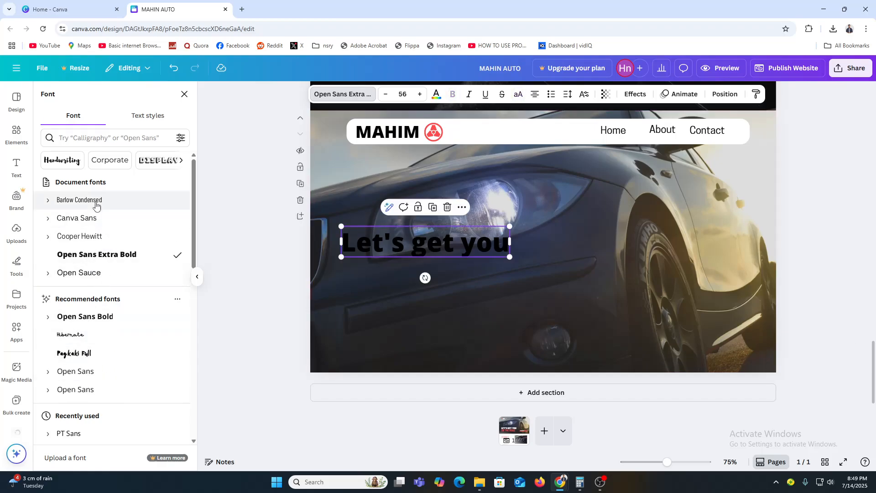
left_click(69, 200)
left_click(47, 200)
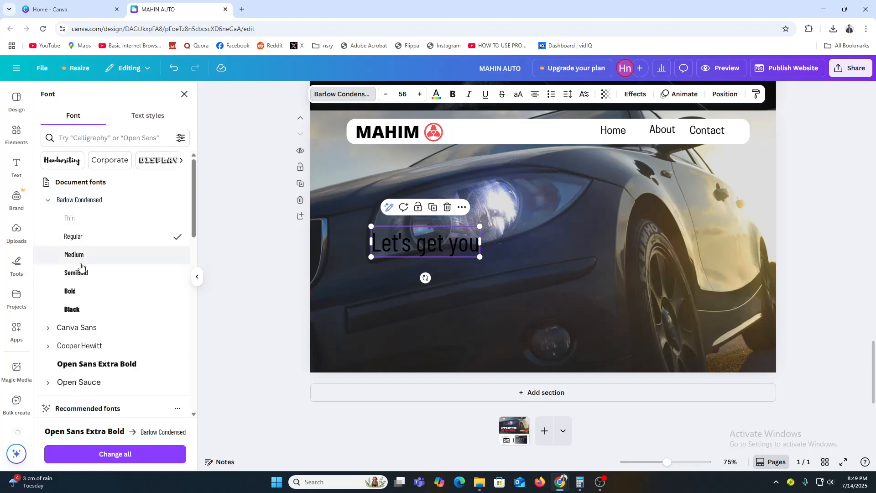
left_click(75, 310)
Enlarge the "Let's get you" heading to size 95.5 in white and align its left edge with the white bar.
left_click_drag(487, 257, 574, 278)
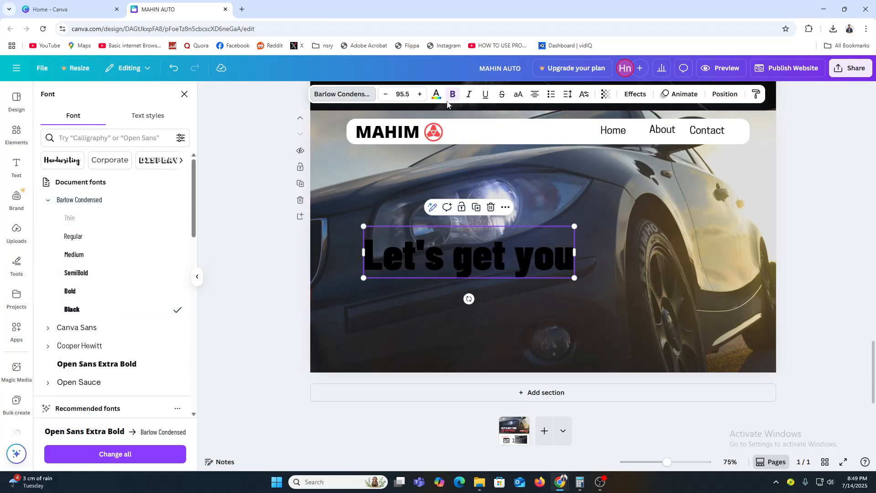
left_click(137, 162)
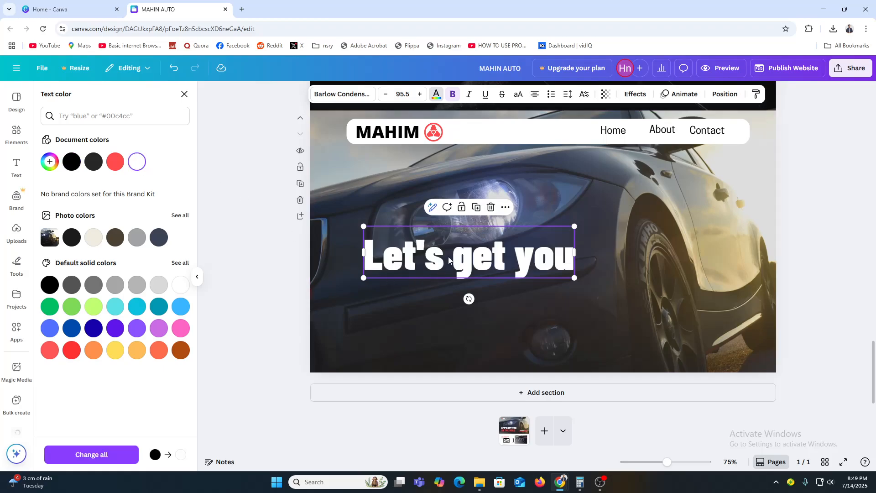
left_click_drag(449, 258, 431, 237)
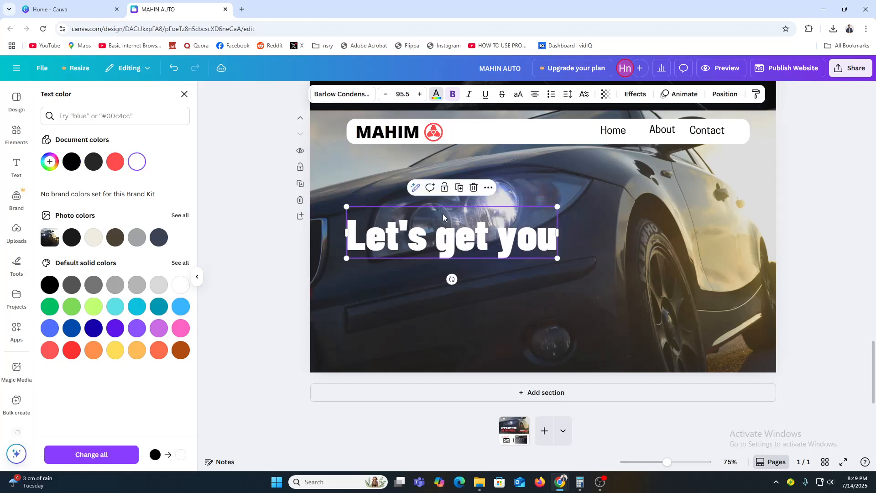
Duplicate the "Let's get you" heading, place the copy directly below it and change its text to "on the road".
left_click(460, 188)
left_click_drag(450, 274, 450, 279)
scroll(450, 280, "up", 19)
scroll(543, 274, "up", 10)
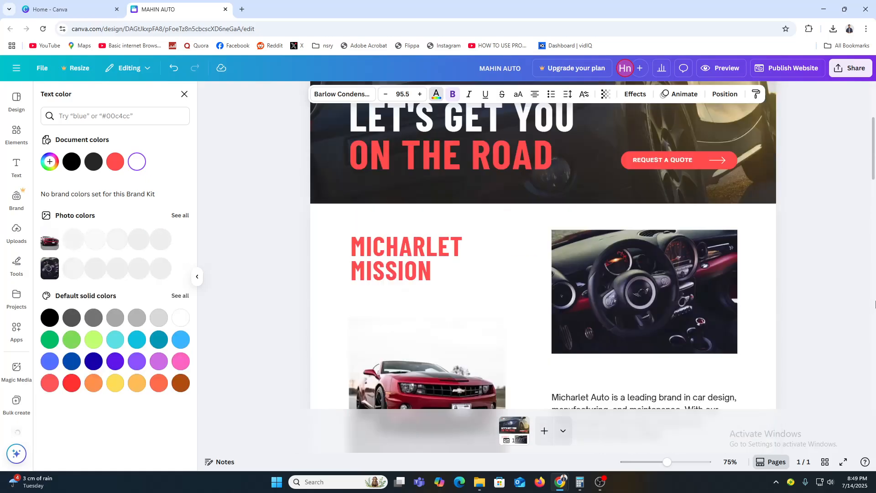
left_click(433, 324)
triple_click(433, 324)
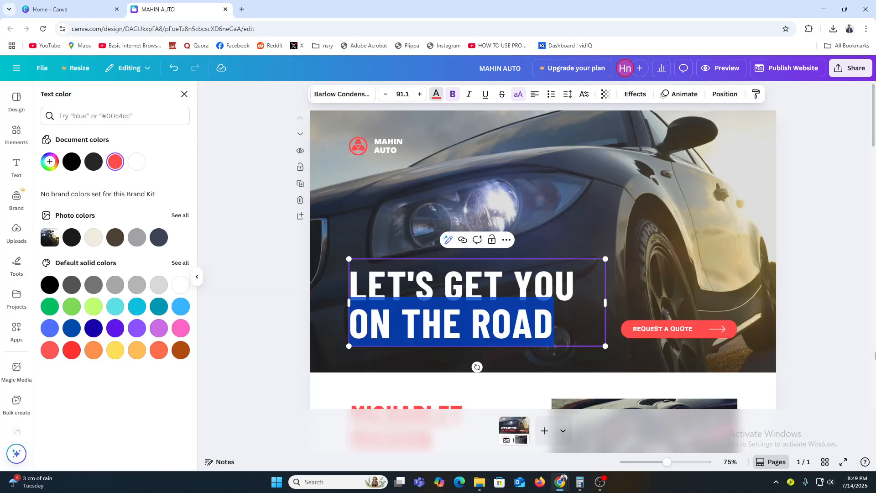
scroll(471, 288, "down", 20)
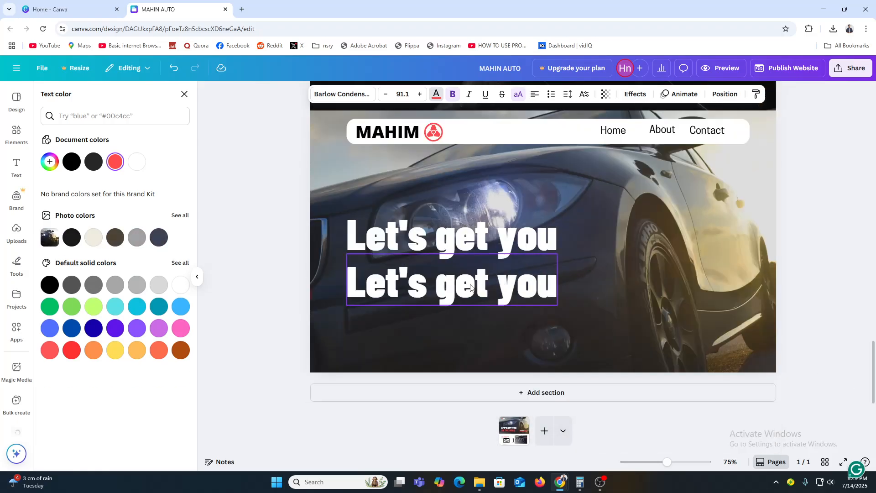
double_click(471, 286)
type("on the road")
left_click(243, 276)
Convert both the "Let's get you" and "on the road" headings to uppercase.
left_click(377, 240)
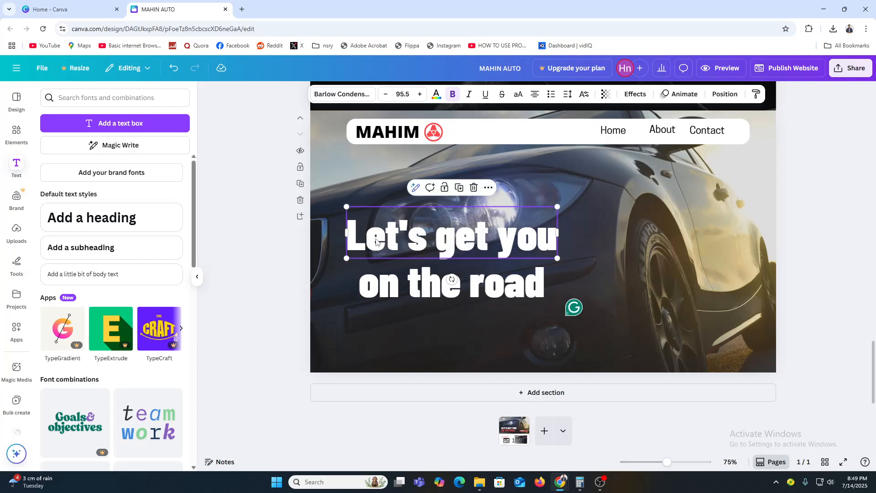
key("ctrl+shift+k")
left_click(473, 291)
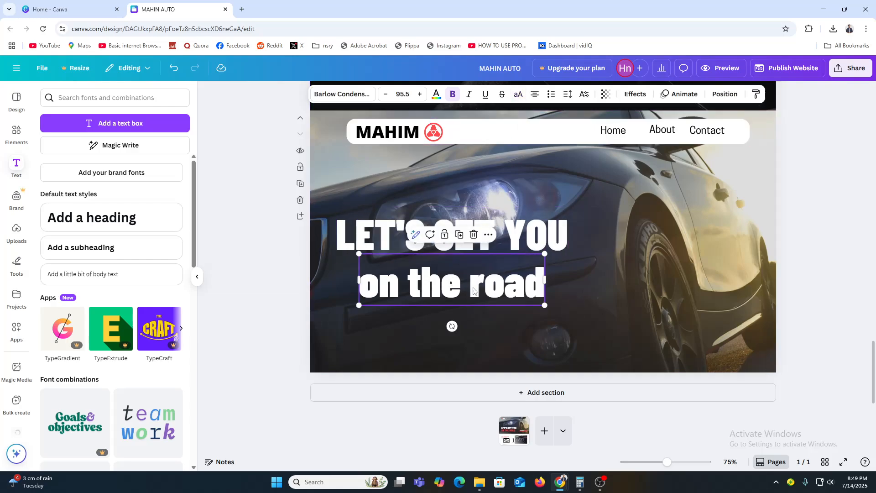
left_click(519, 96)
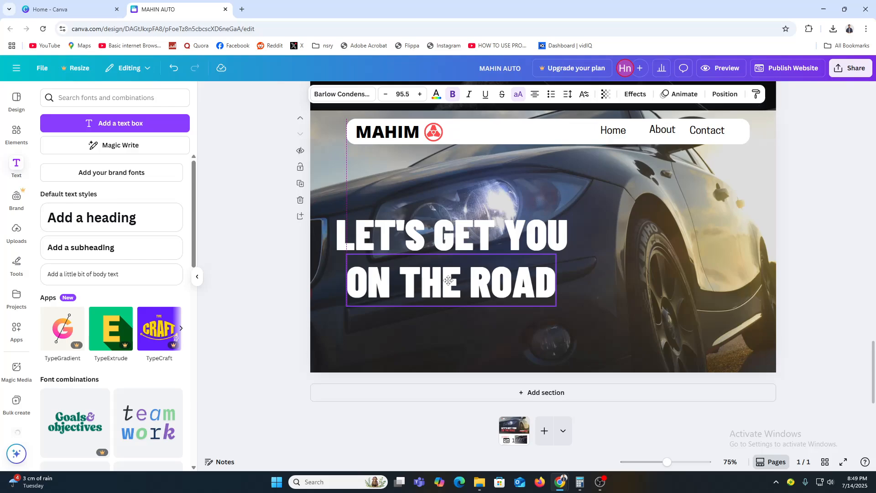
Align ON THE ROAD with the left edge of the line above and color it the document's red.
left_click_drag(454, 279, 442, 278)
left_click(437, 94)
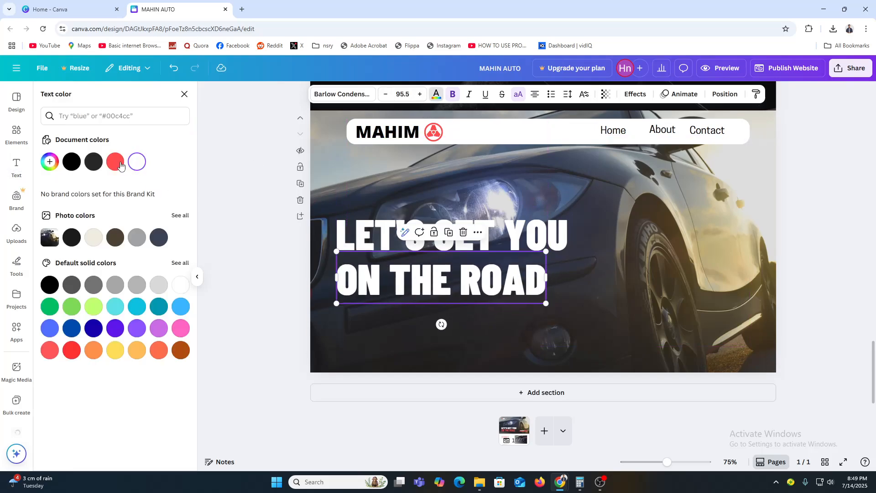
left_click(115, 161)
left_click(242, 253)
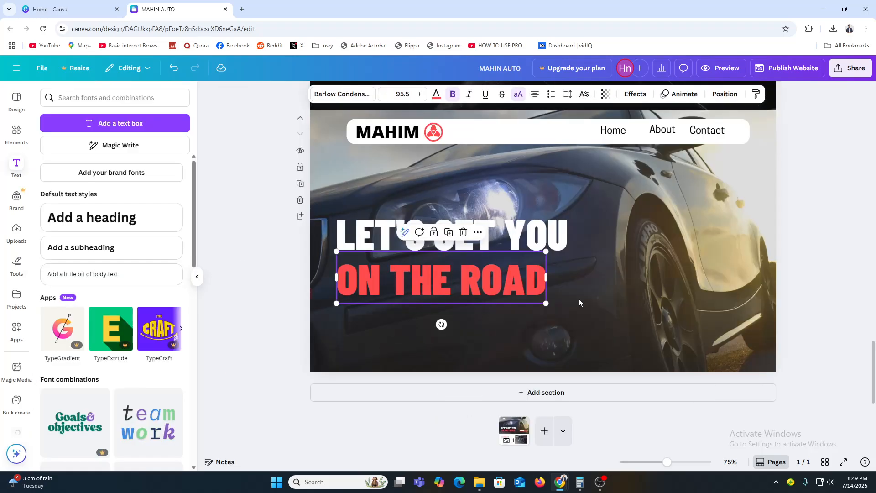
left_click(812, 255)
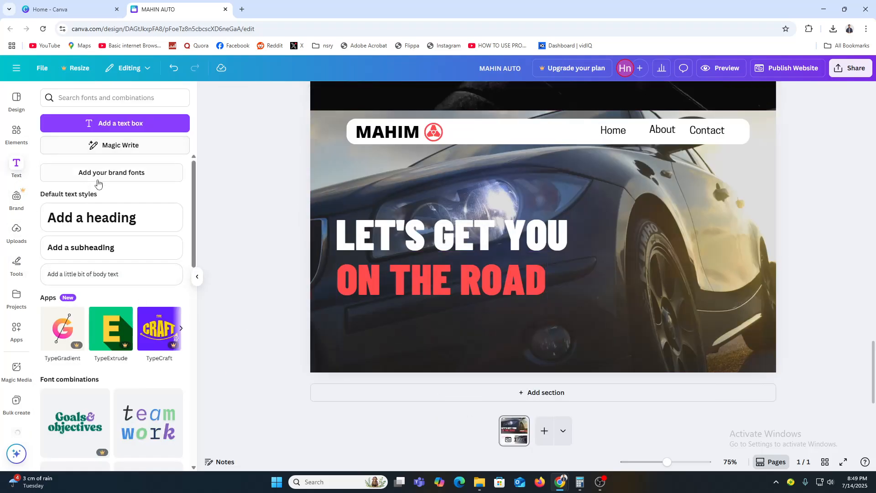
Place a wide rounded-rectangle button to the right of the headings and fill it with the document's red.
left_click(17, 136)
left_click_drag(99, 286, 642, 268)
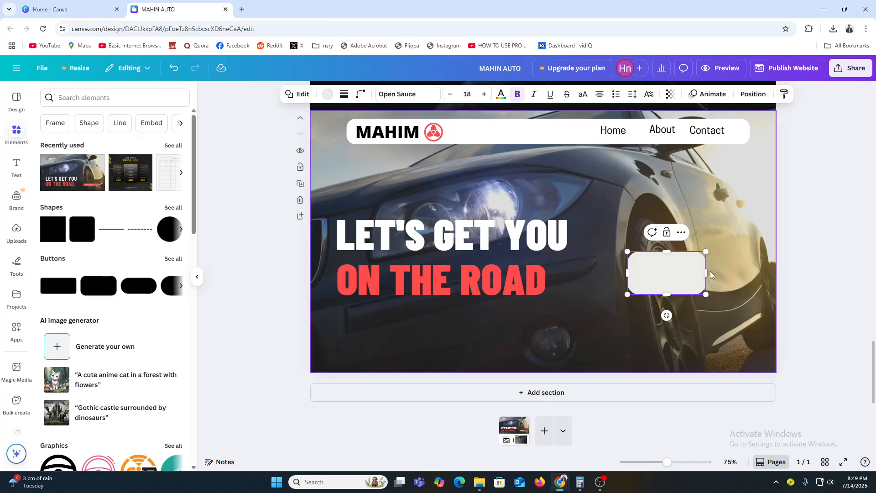
left_click_drag(713, 272, 757, 273)
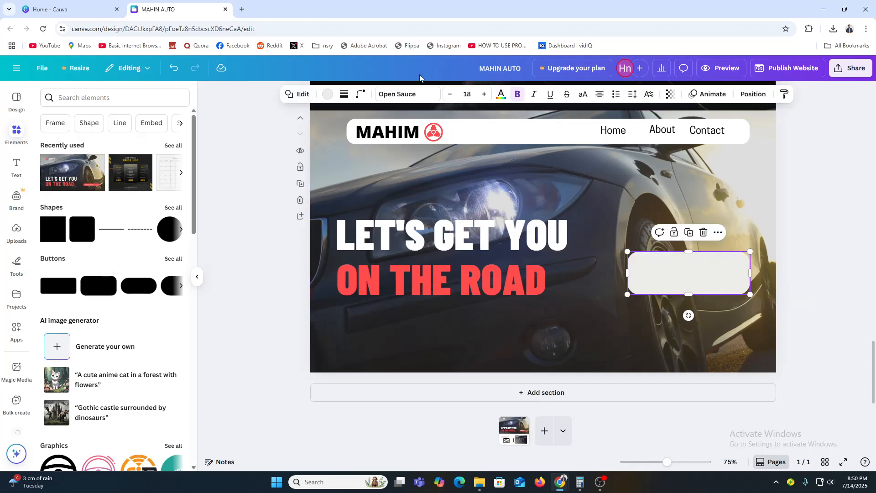
left_click(328, 94)
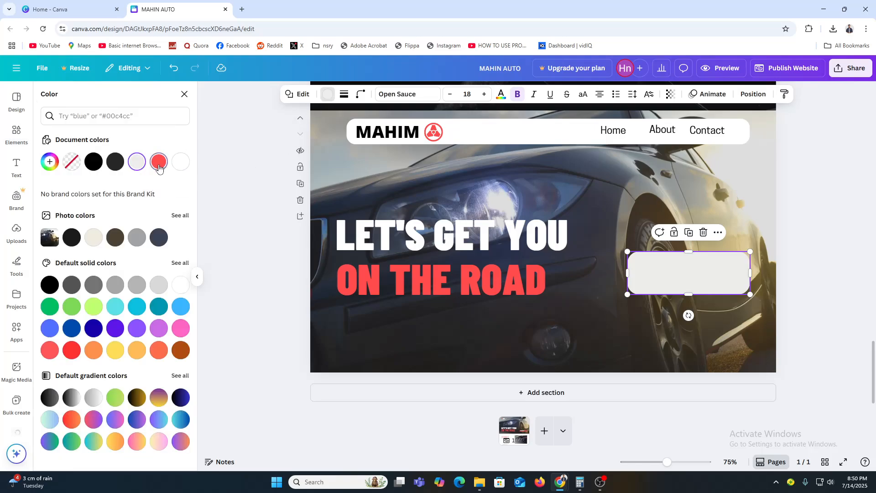
left_click(159, 161)
left_click(233, 177)
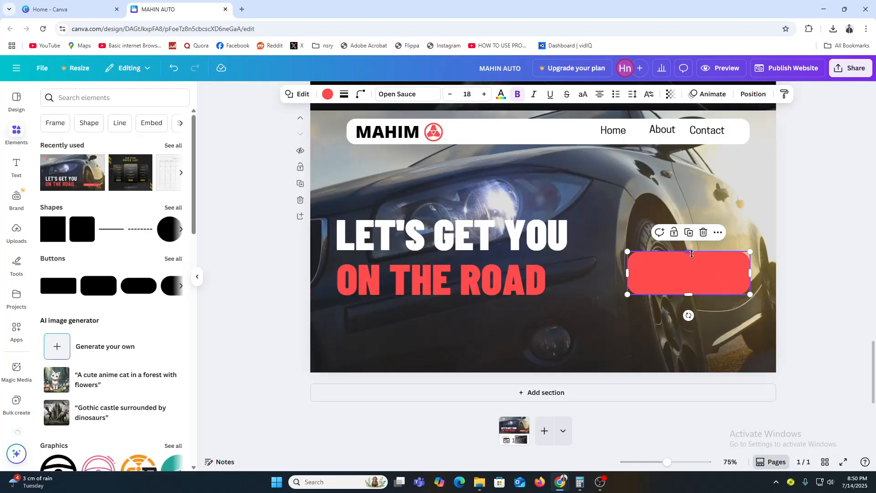
Reduce the red button's height and set its corner rounding to about 20.
left_click_drag(692, 254, 692, 268)
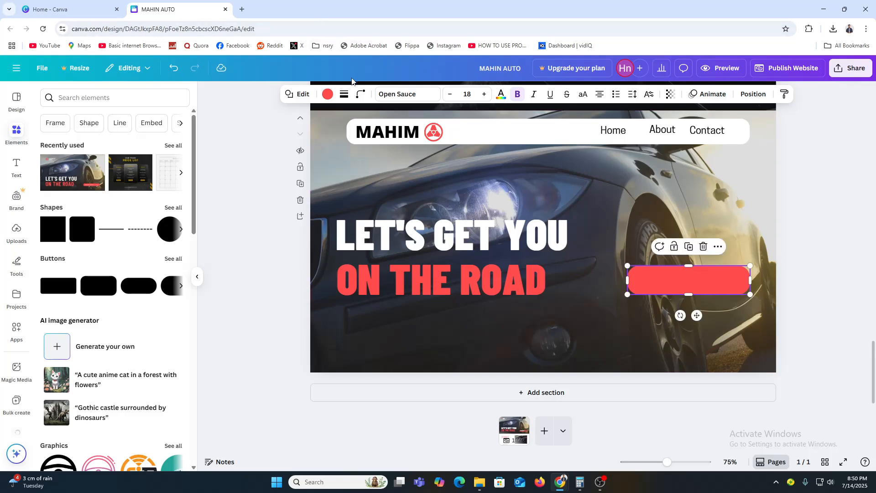
left_click(361, 95)
left_click_drag(334, 137, 328, 135)
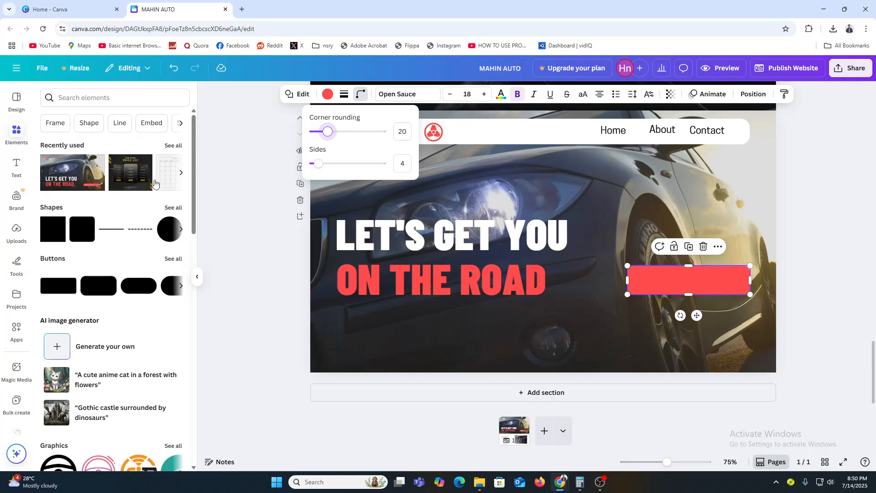
Add a body text box over the red button and change its text to SHOP NOW.
left_click(16, 167)
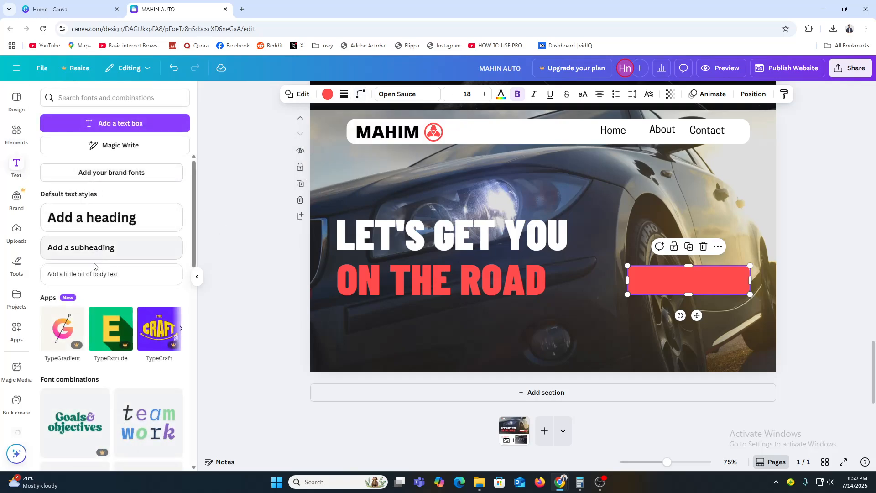
left_click_drag(89, 274, 642, 276)
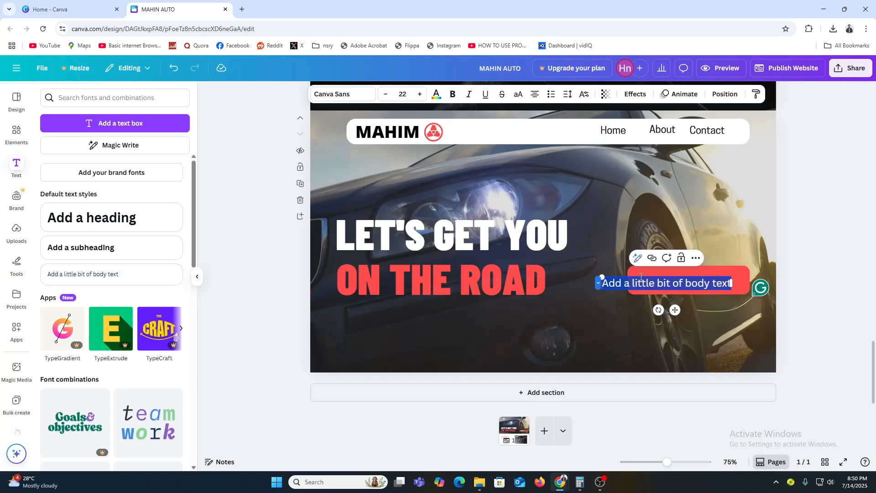
type("SHOP NOW")
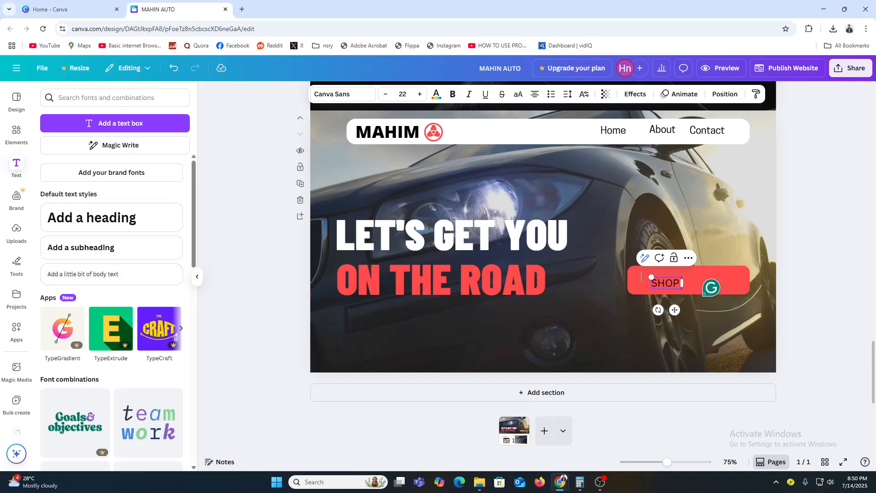
left_click(821, 293)
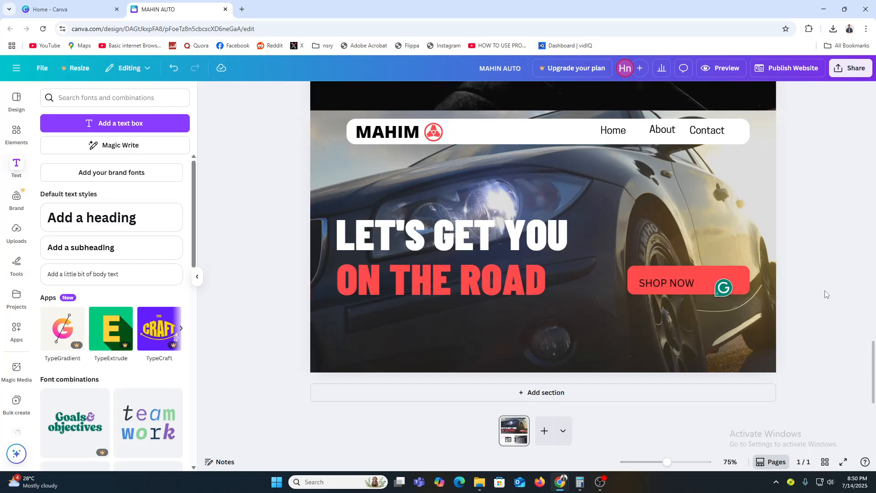
Nudge the SHOP NOW text up within the red button and set its font to Barlow Condensed.
left_click_drag(667, 281, 669, 279)
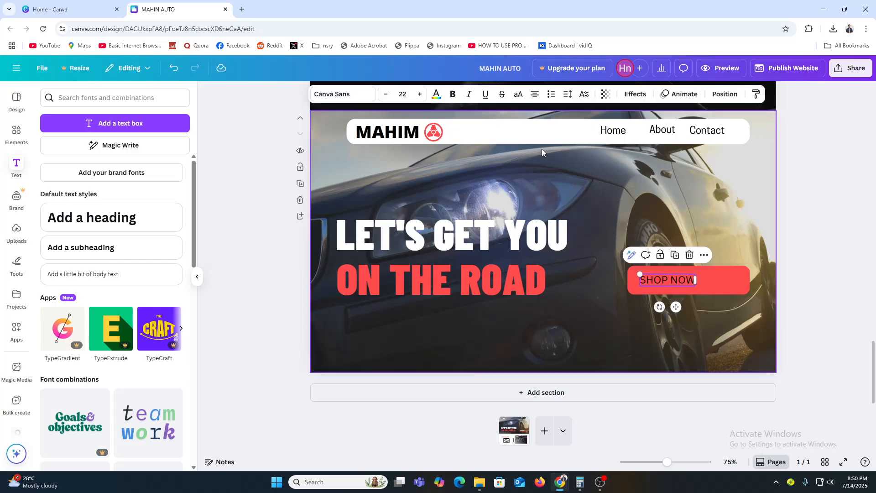
left_click(342, 94)
left_click(102, 200)
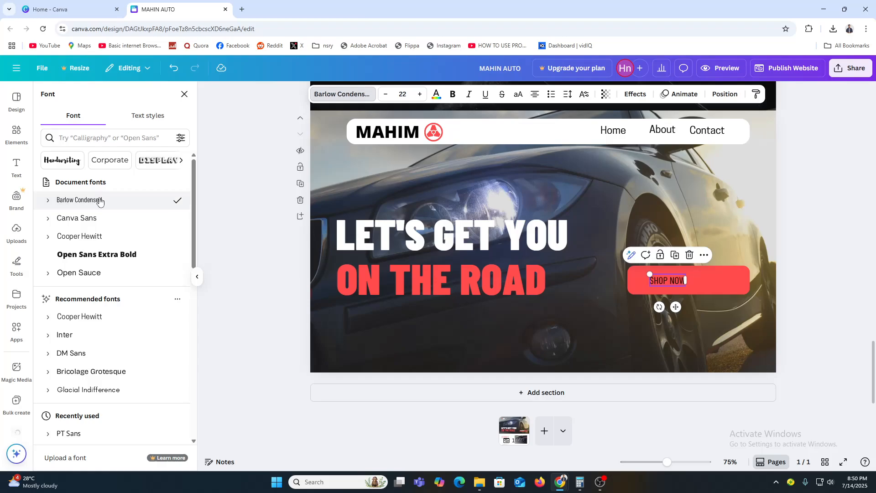
Set the SHOP NOW text to Barlow Condensed SemiBold and shift it toward the red button's left edge.
left_click(47, 201)
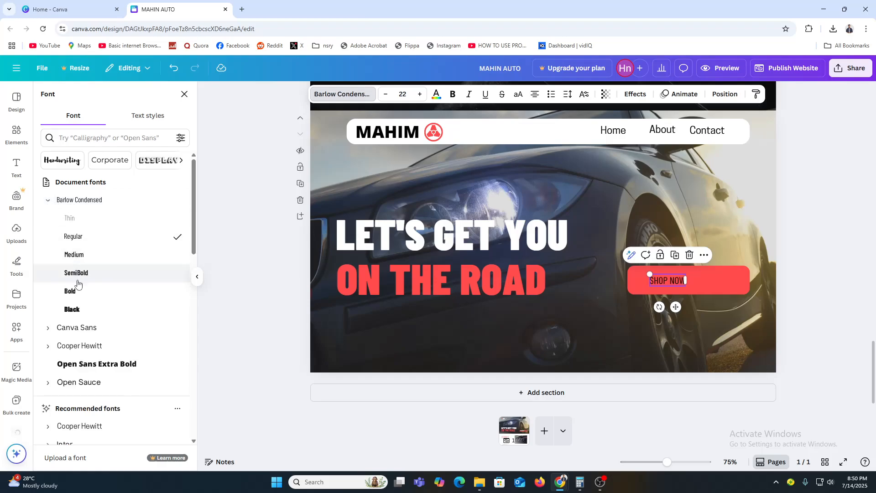
left_click(76, 274)
left_click_drag(657, 284, 655, 280)
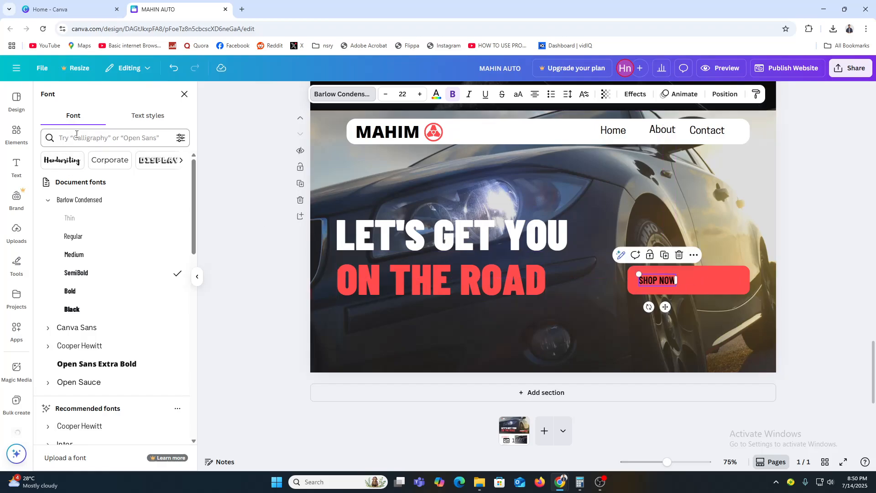
Add a straight right-pointing arrow line, shorten it, and place it on the red button beside SHOP NOW.
left_click(16, 132)
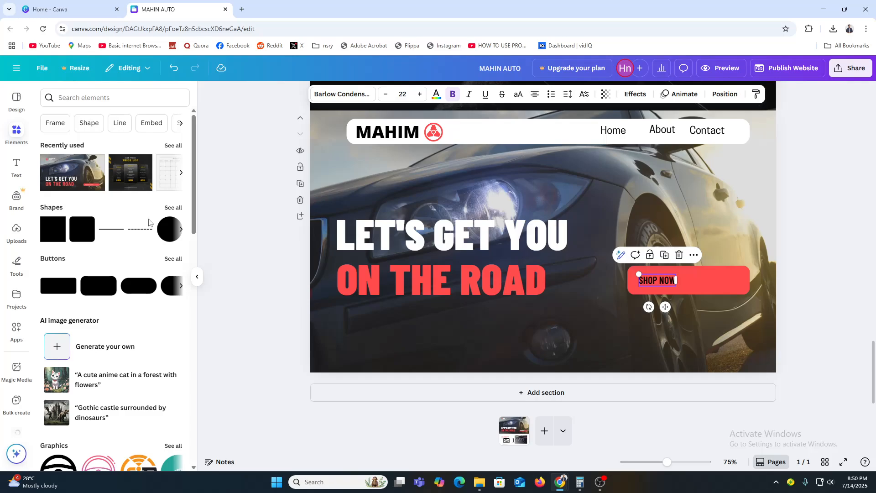
left_click(174, 208)
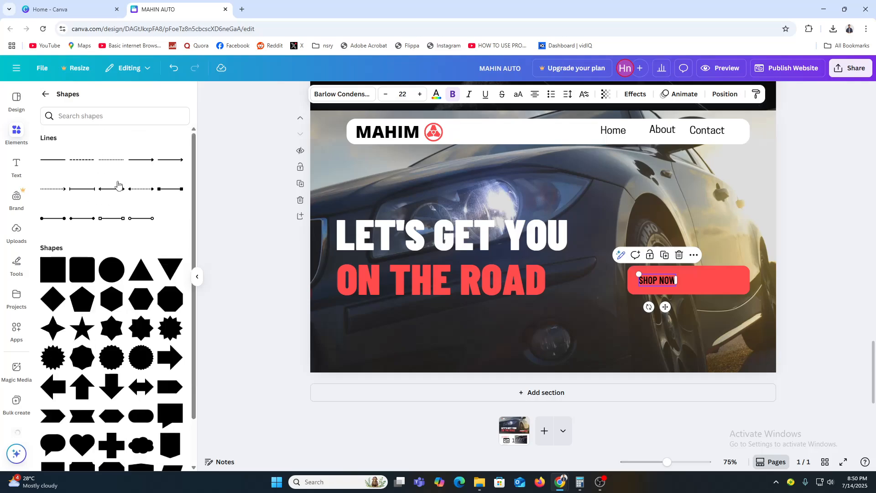
left_click_drag(142, 163, 559, 331)
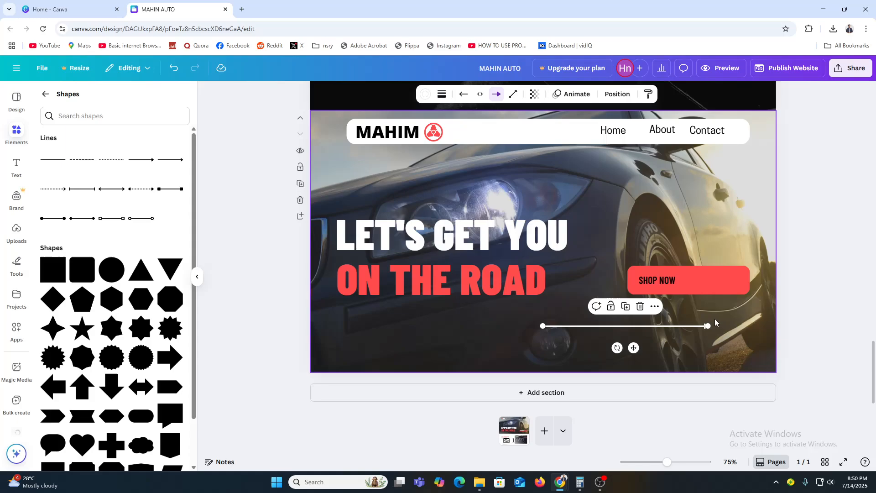
left_click_drag(707, 325, 611, 327)
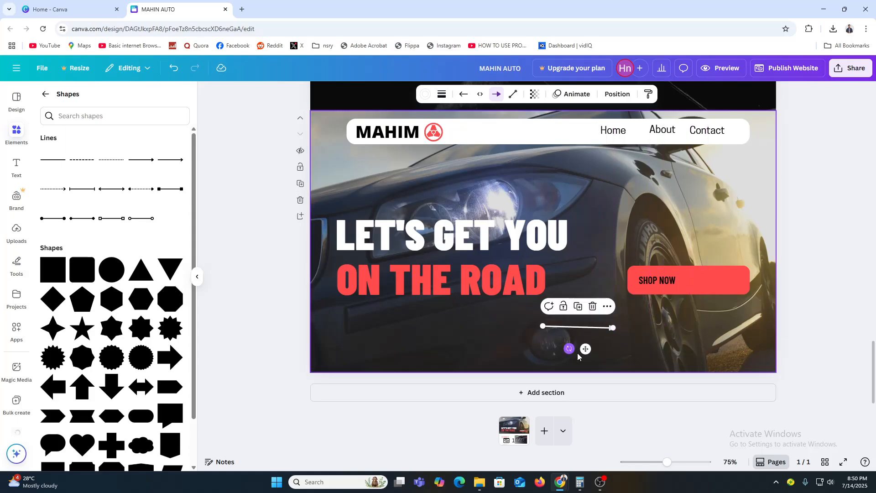
left_click_drag(571, 349, 707, 285)
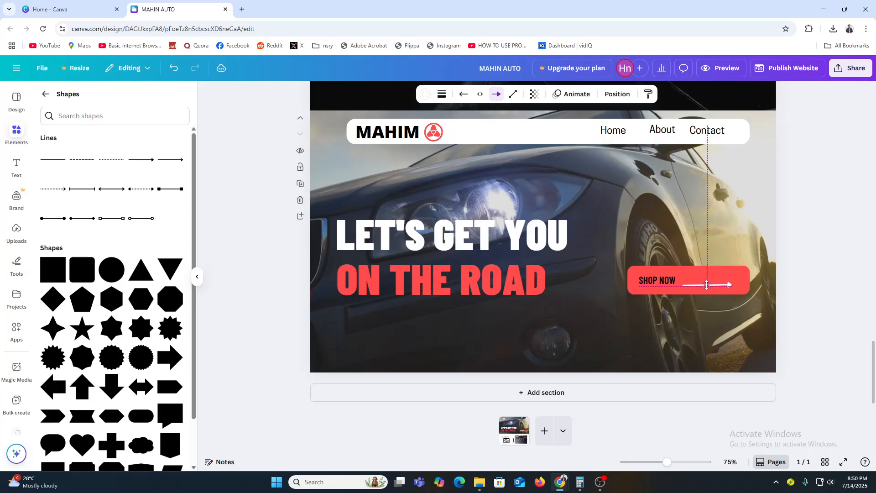
Try black as the arrow's stroke color and set it back to white.
left_click(426, 94)
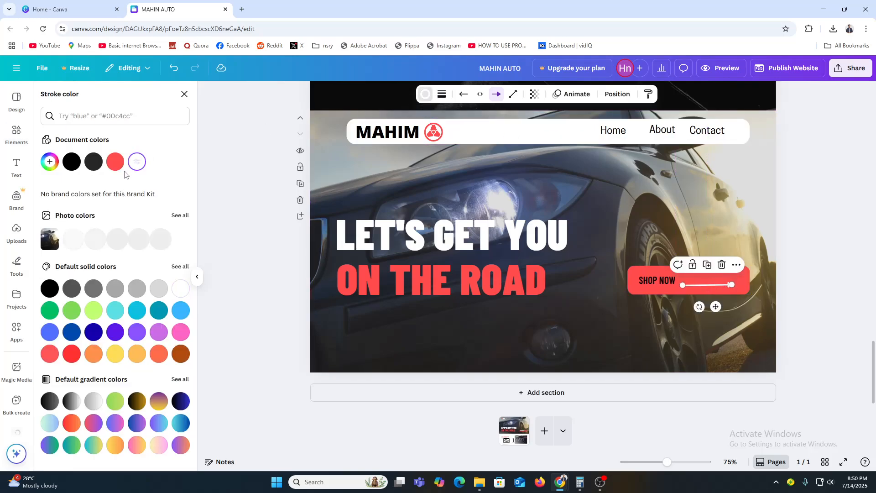
left_click(70, 161)
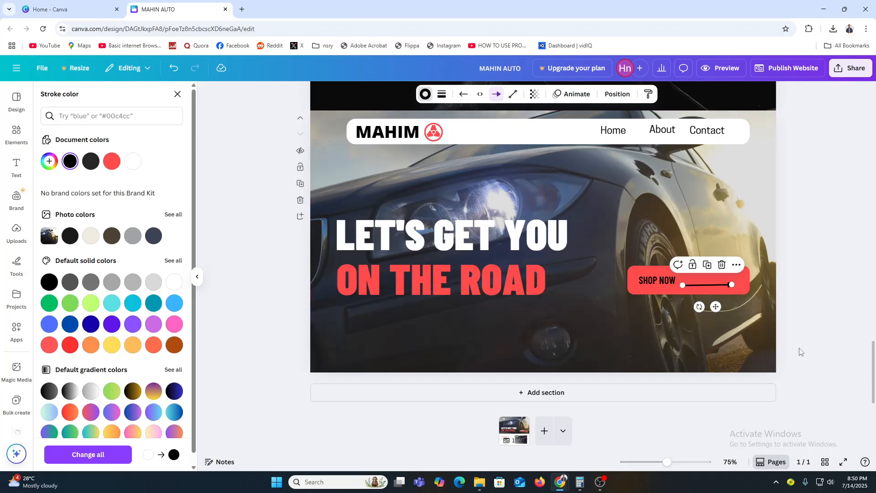
scroll(799, 351, "up", 15)
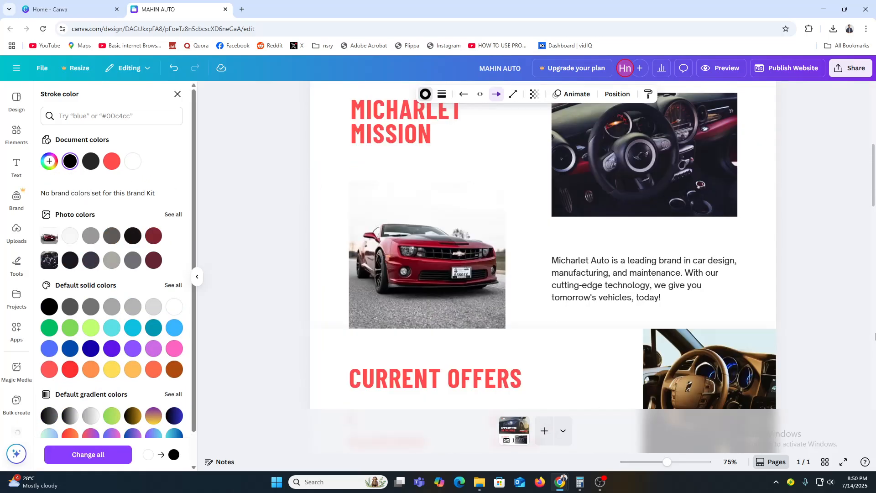
scroll(875, 336, "down", 15)
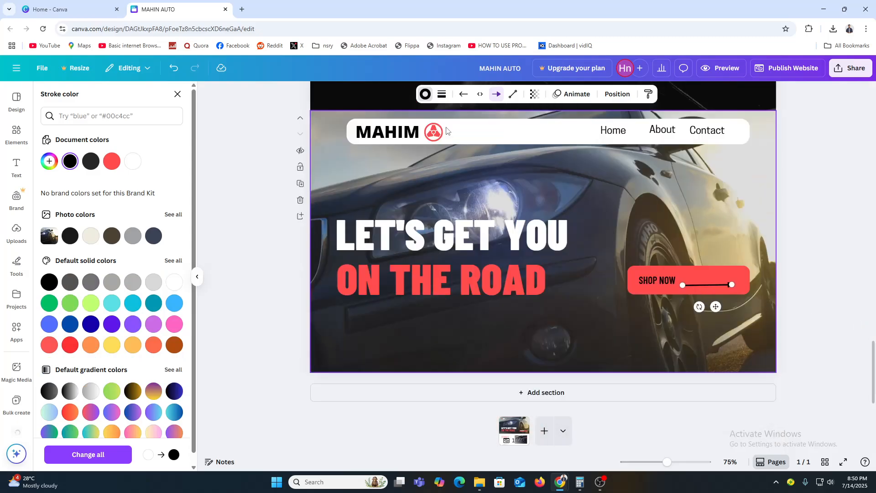
left_click(133, 161)
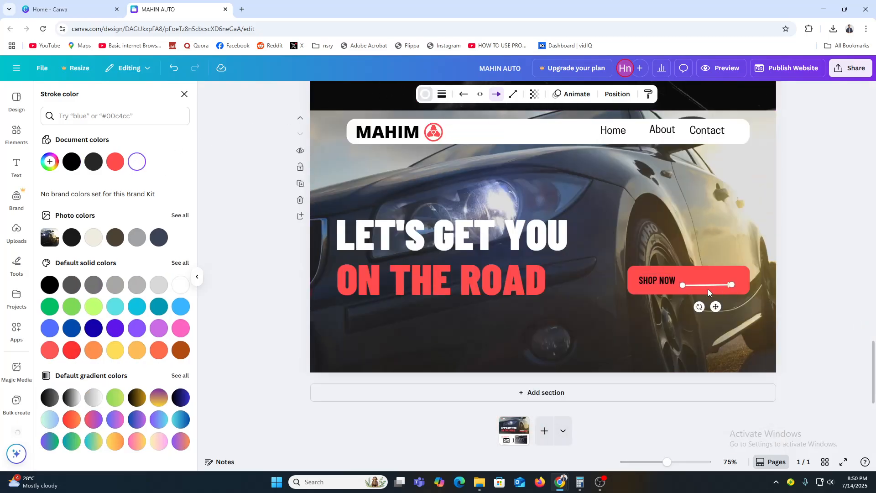
Shorten the arrow near the red button's right end, and nudge the SHOP NOW text right and color it white.
left_click_drag(683, 285, 727, 282)
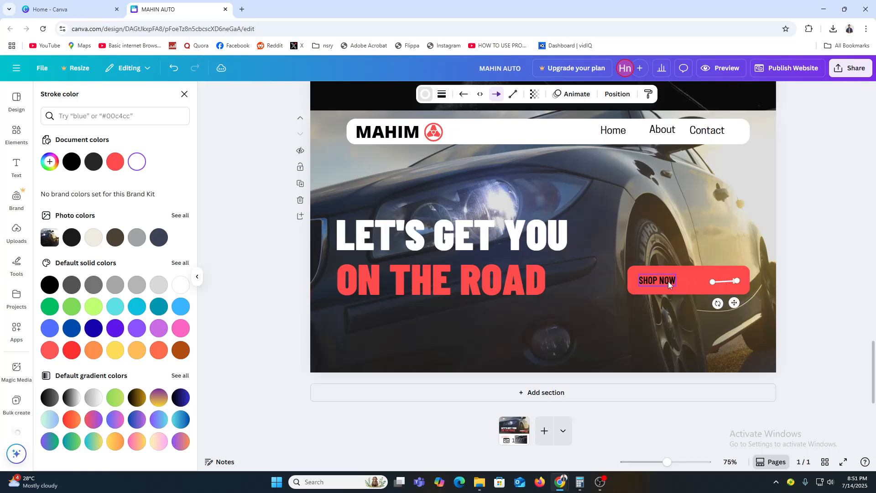
left_click_drag(667, 280, 674, 280)
left_click(437, 94)
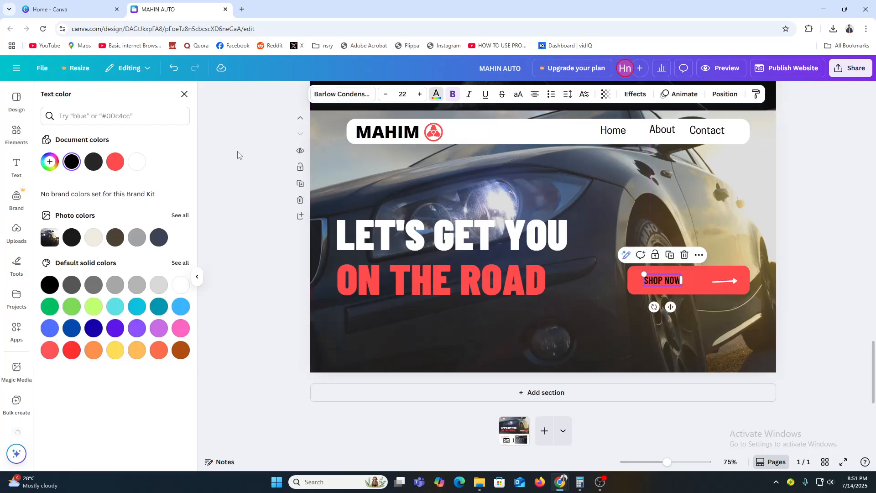
left_click(137, 162)
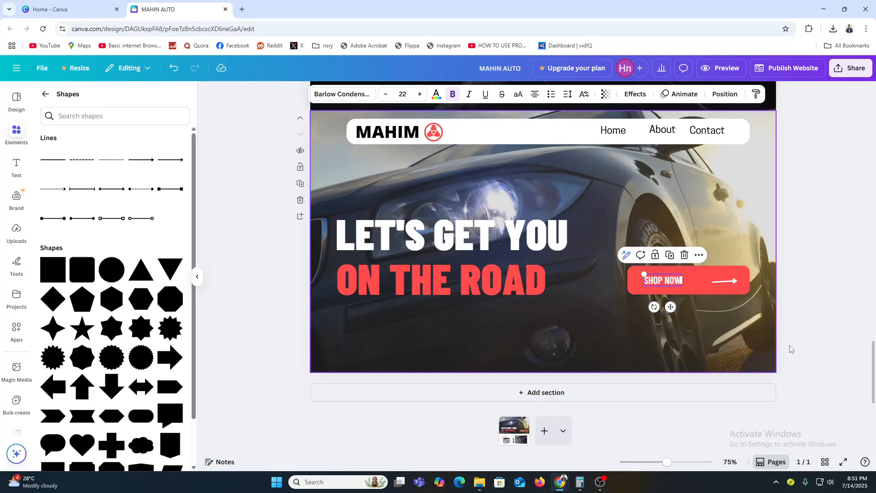
Add a new blank section below the hero section with the SHOP NOW button.
left_click(569, 401)
scroll(771, 297, "up", 20)
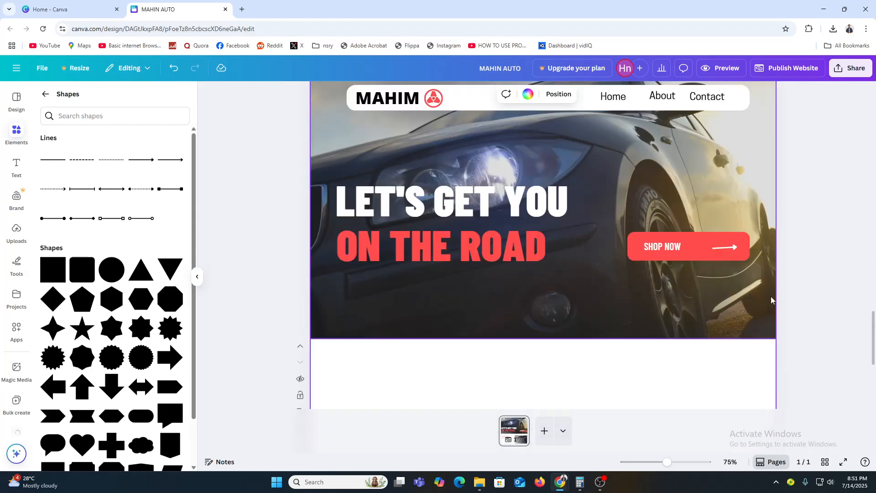
scroll(846, 298, "up", 3)
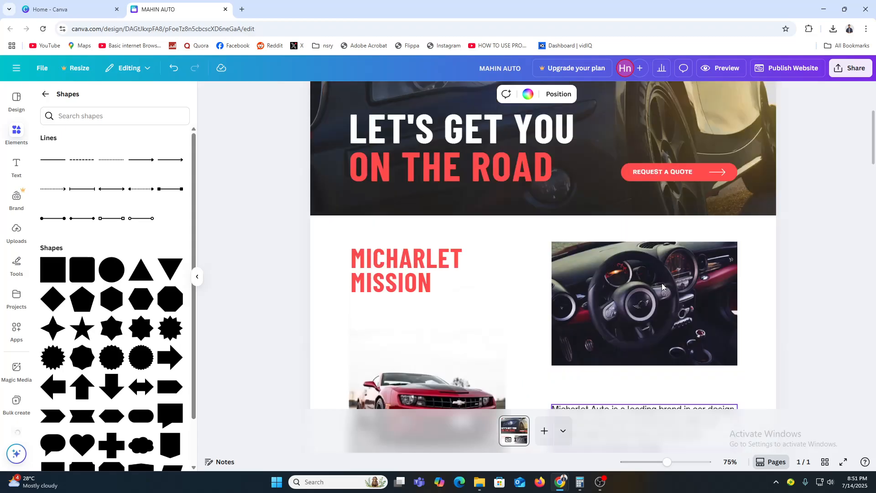
scroll(630, 292, "down", 20)
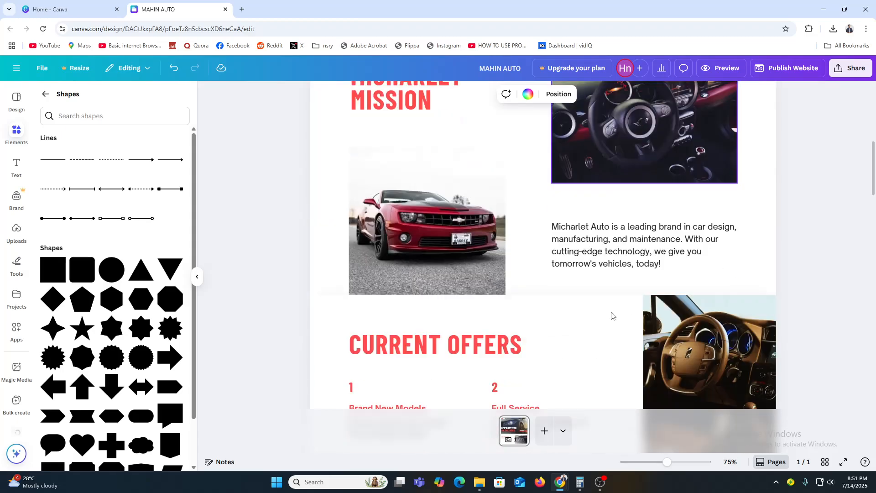
scroll(619, 304, "down", 5)
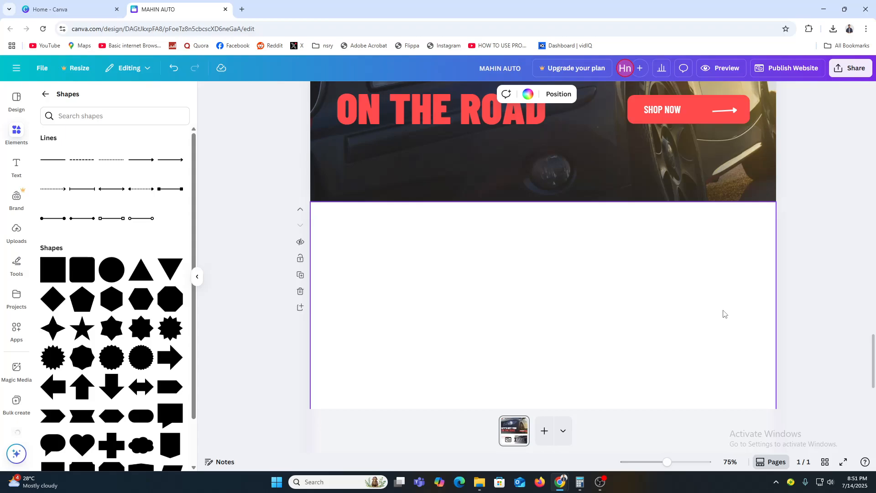
scroll(723, 314, "up", 5)
scroll(721, 312, "down", 7)
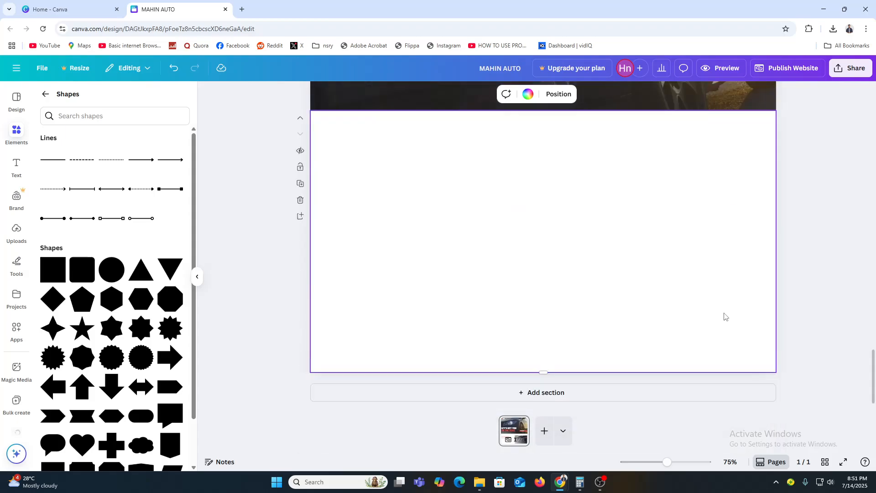